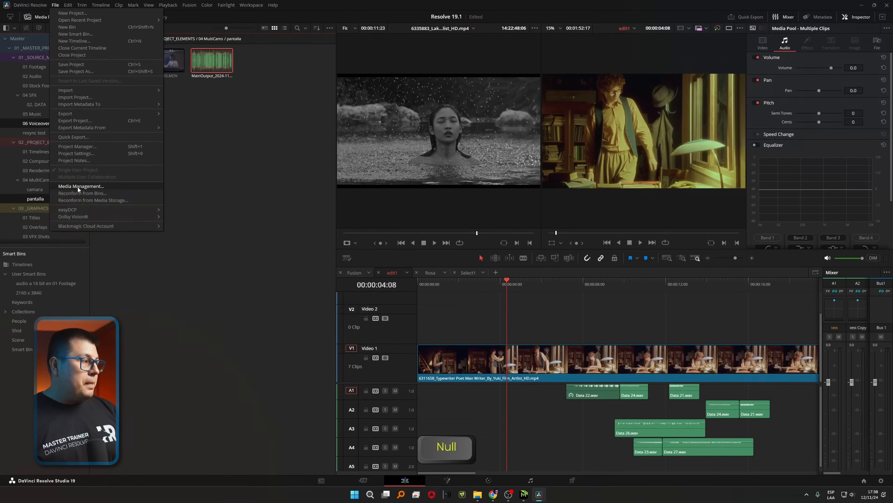
# Examine the audio bit depth options for transcoding the selected clips in Media Management.
pyautogui.click(471, 178)
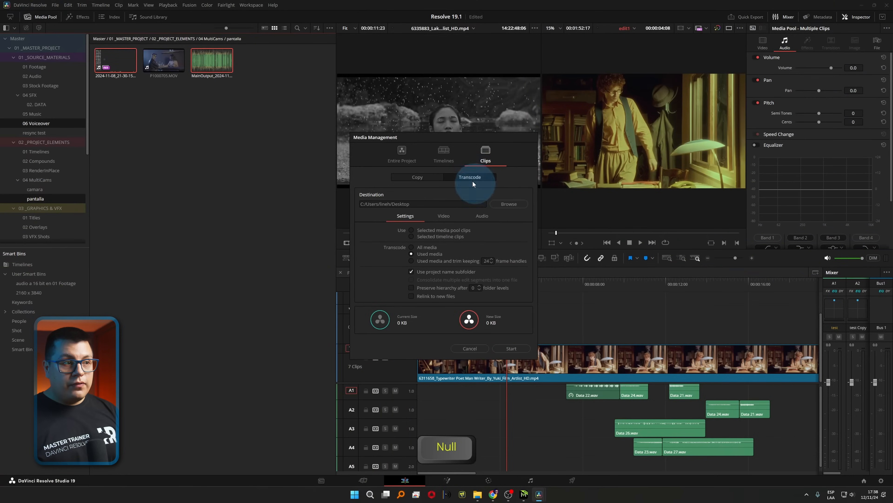
pyautogui.click(473, 215)
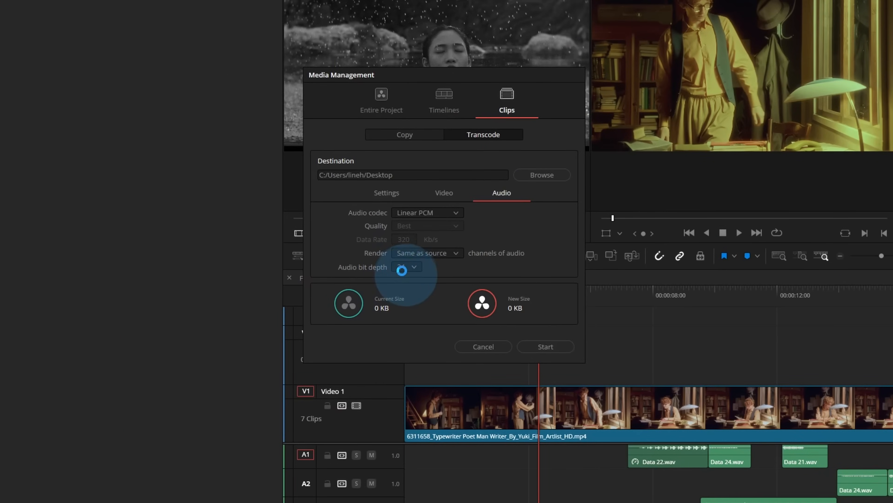
pyautogui.click(406, 268)
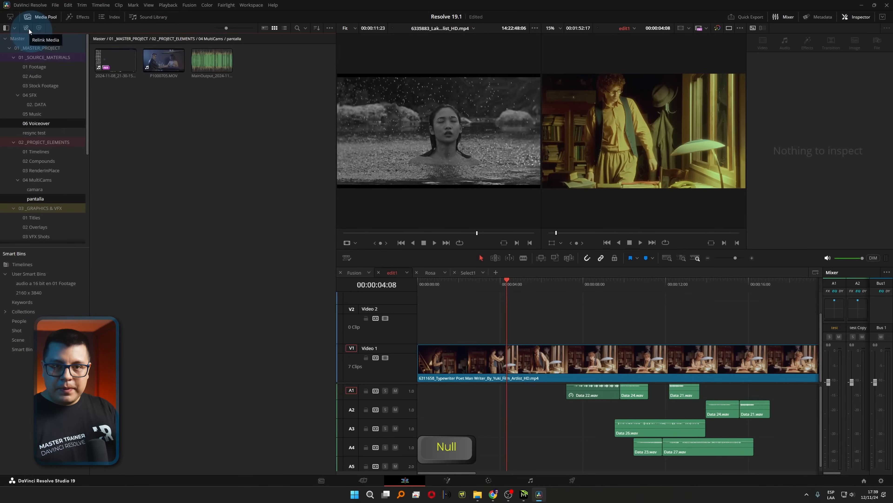
pyautogui.click(201, 180)
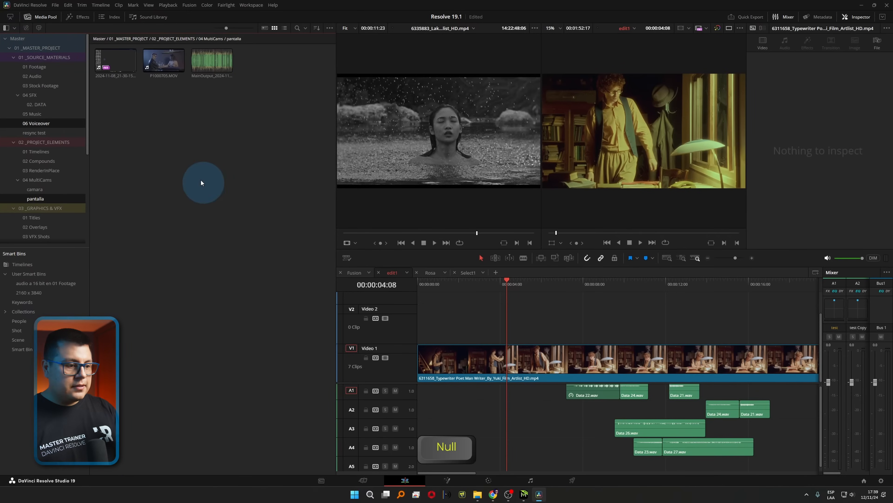
pyautogui.click(530, 481)
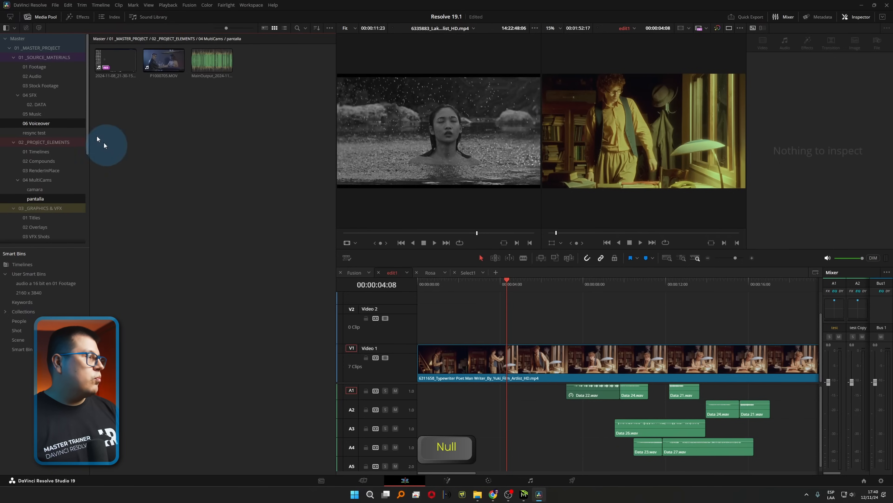
# Create a new bin named "preajuste" under Master and open it.
pyautogui.hotkey('ctrl', 'shift', 'n')
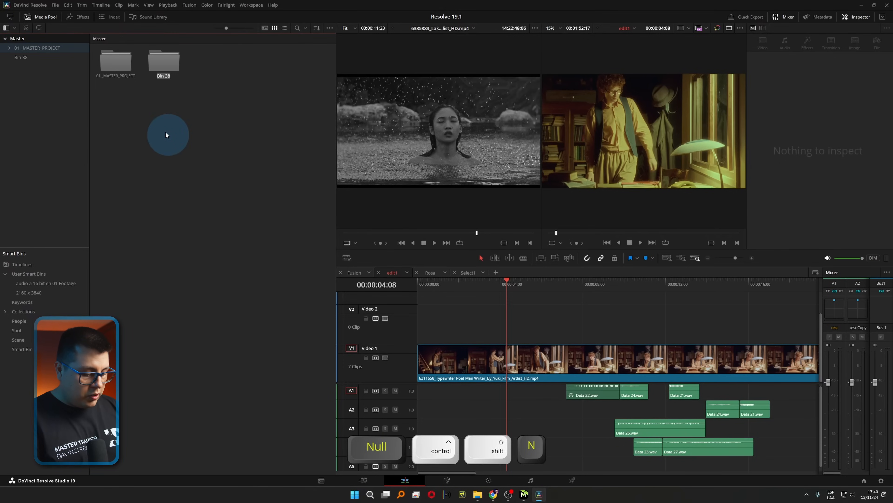
pyautogui.write('preajuste')
pyautogui.press('Return')
pyautogui.press('Return')
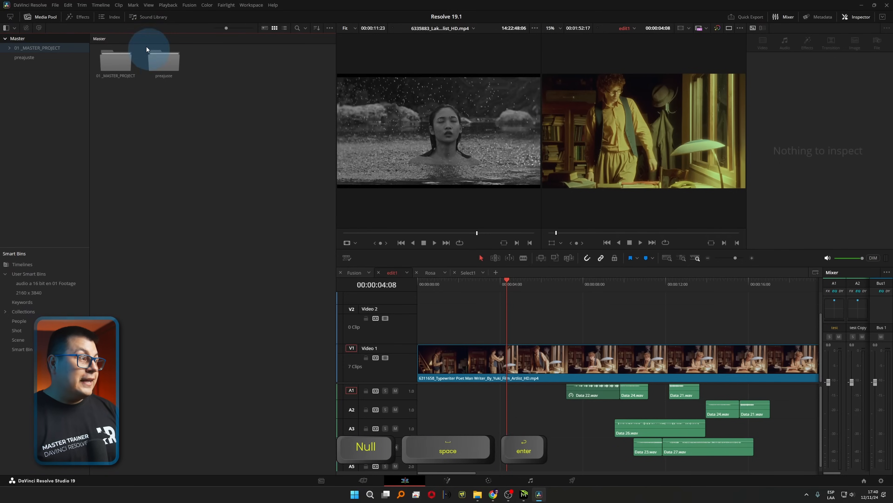
pyautogui.doubleClick(164, 58)
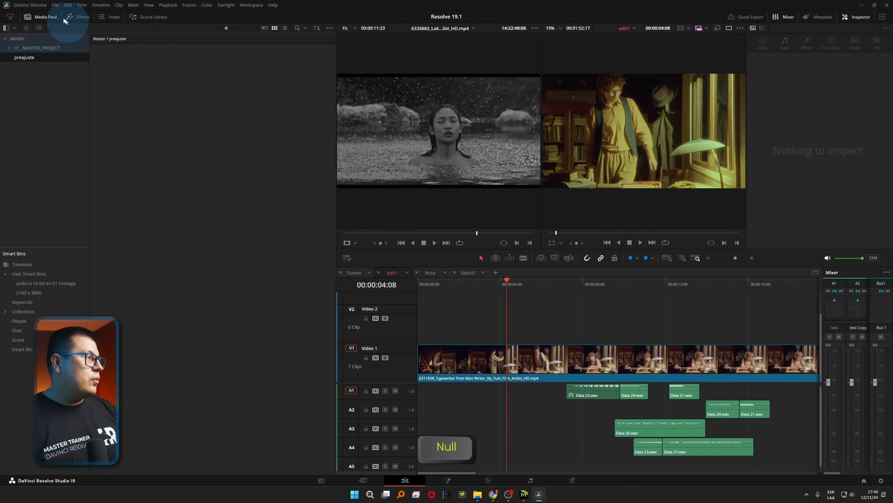
# Import the bin template 01 _MASTER_PROJECT_TEMPLATE.drb into the preajuste bin and expand its 03 _GRAPHICS & VFX folder.
pyautogui.click(56, 5)
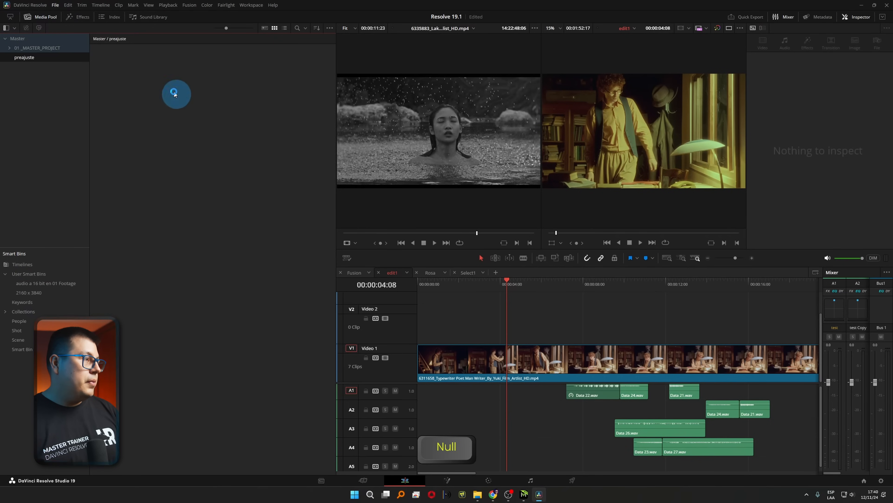
pyautogui.click(173, 90)
pyautogui.click(131, 126)
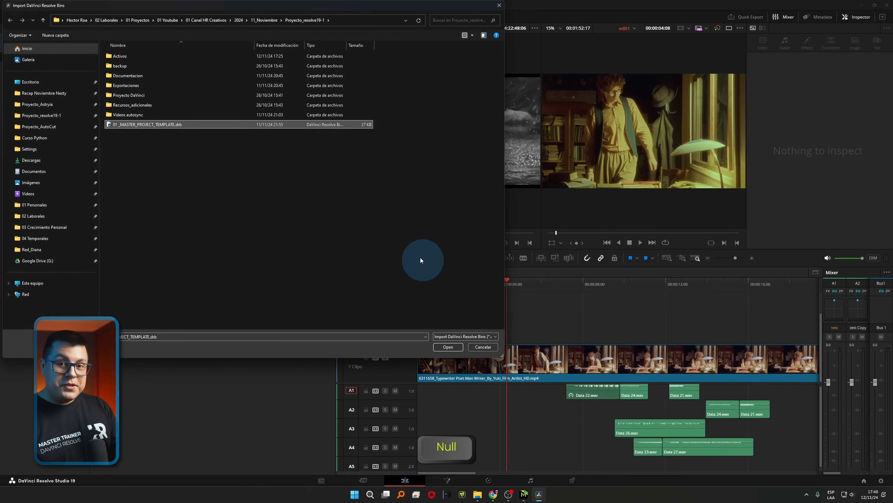
pyautogui.click(456, 346)
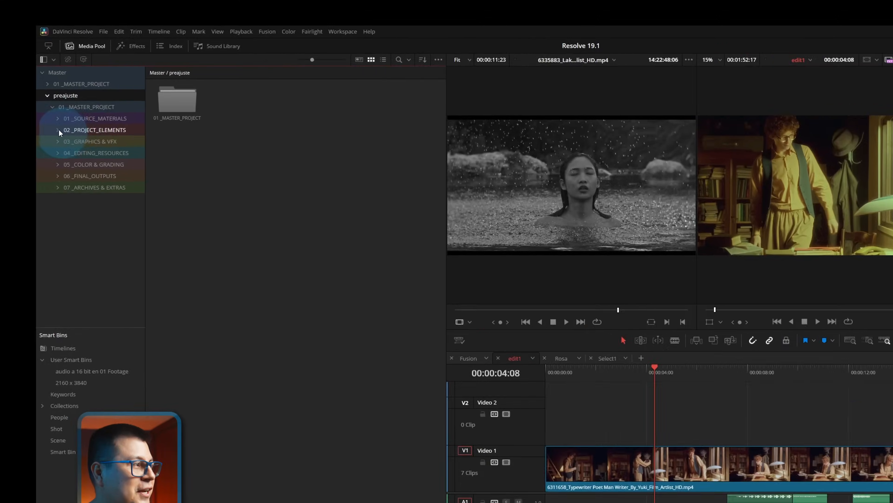
pyautogui.click(17, 95)
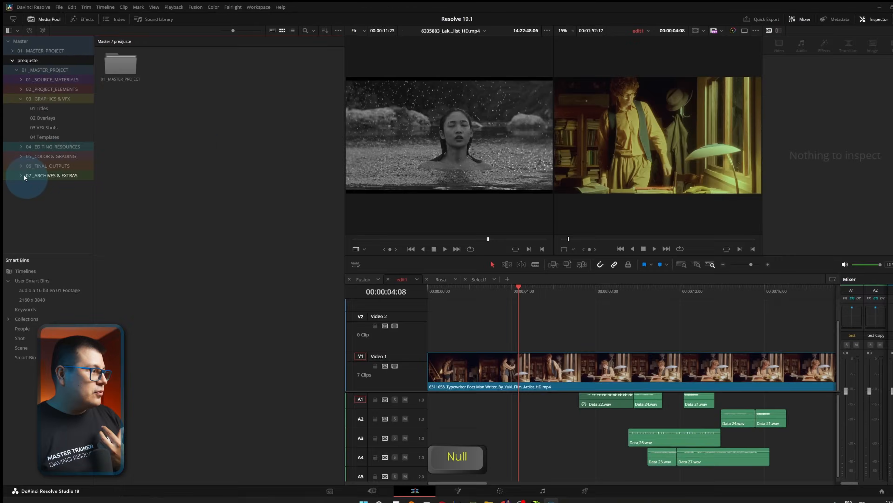
pyautogui.doubleClick(255, 149)
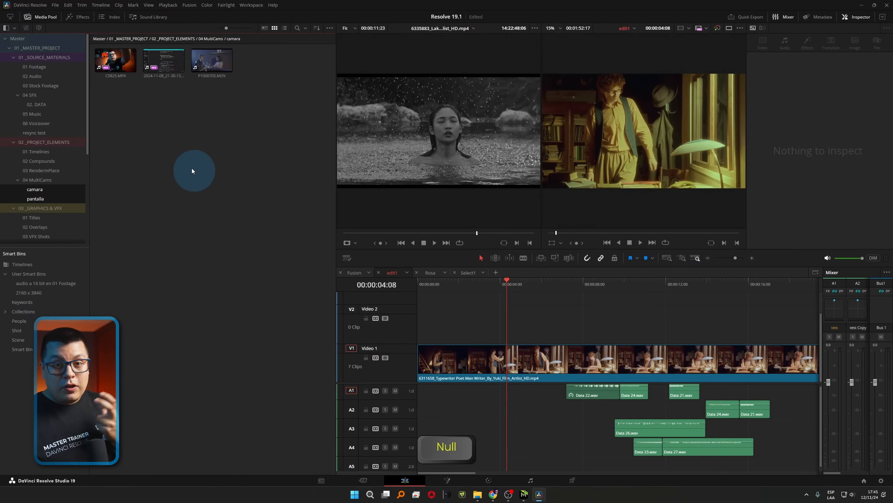
# Create a multicam clip from C0825.MP4 and the screen recording in the camara bin, and open its starting timecode setting.
pyautogui.moveTo(157, 128); pyautogui.dragTo(122, 61)
pyautogui.rightClick(163, 58)
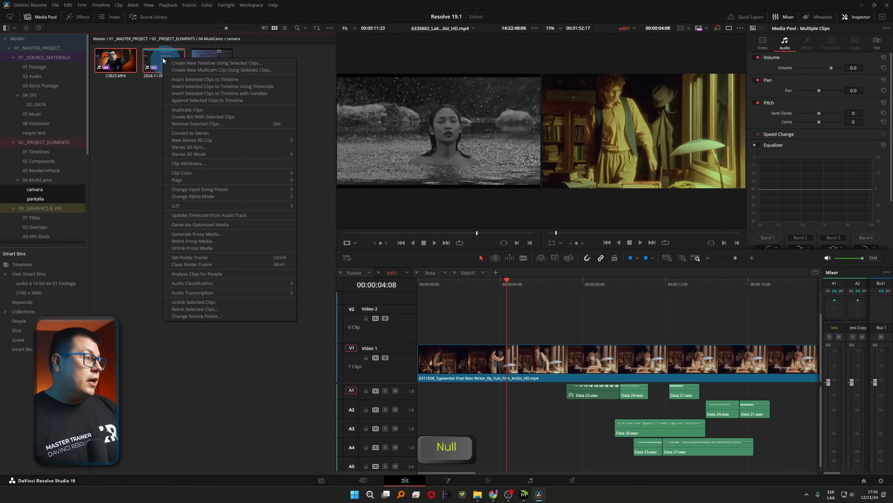
pyautogui.click(188, 72)
pyautogui.click(498, 318)
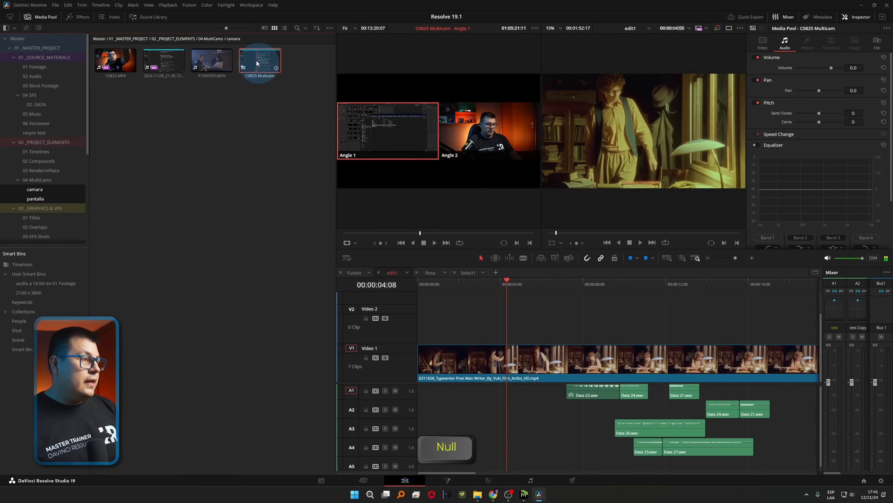
pyautogui.rightClick(257, 60)
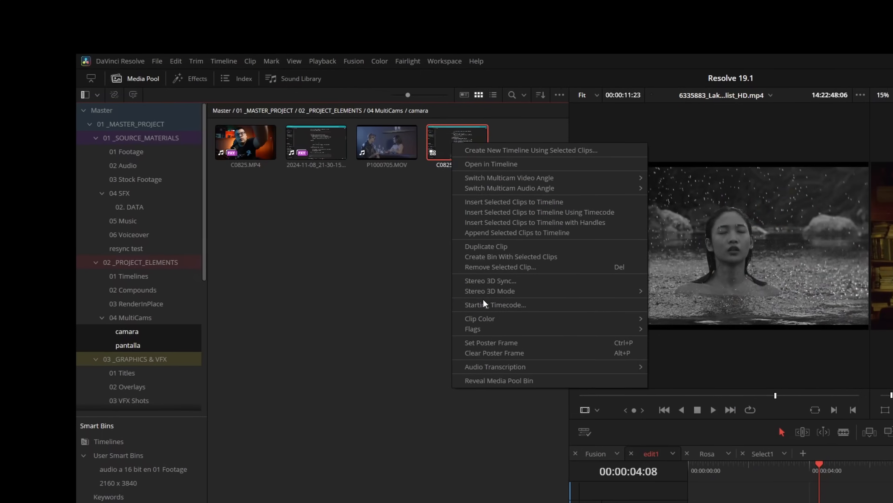
pyautogui.click(506, 315)
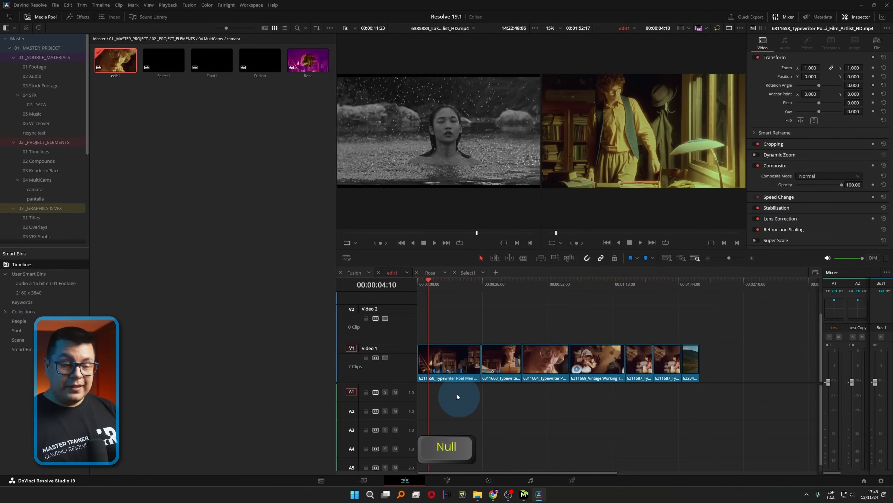
# List the edit1 timeline's markers in the Index and search their notes for "ofi".
pyautogui.moveTo(445, 373)
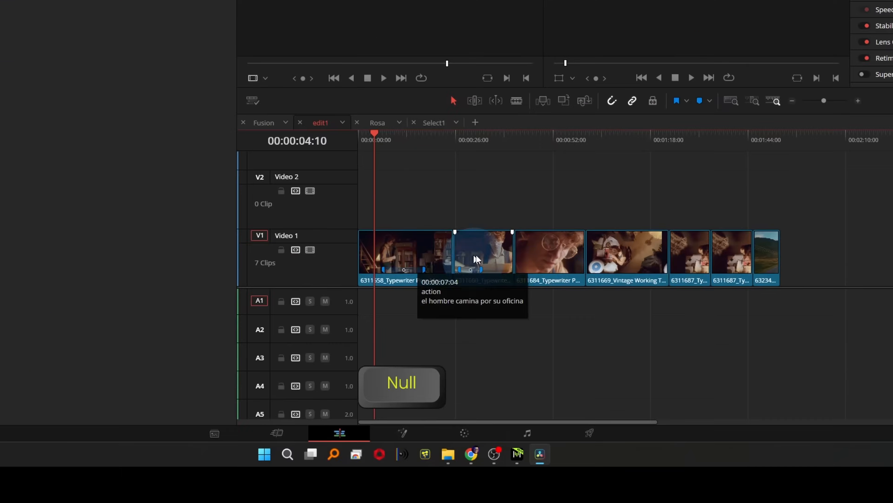
pyautogui.moveTo(496, 358)
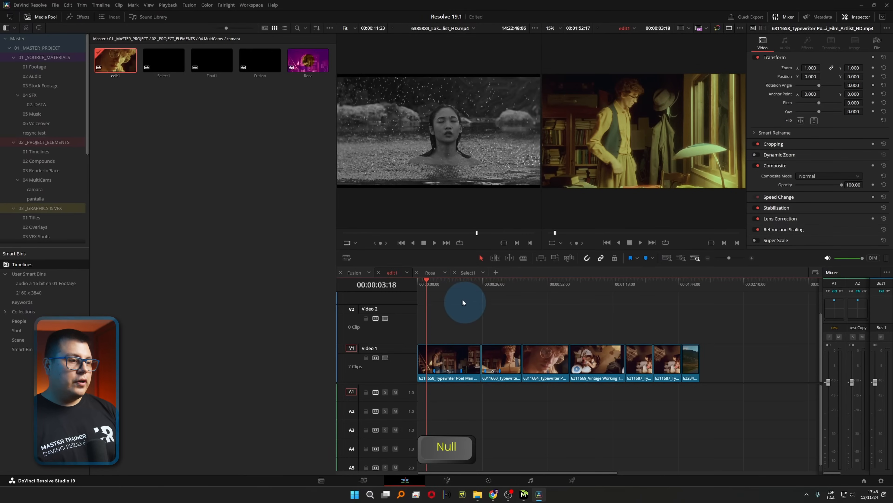
pyautogui.click(108, 18)
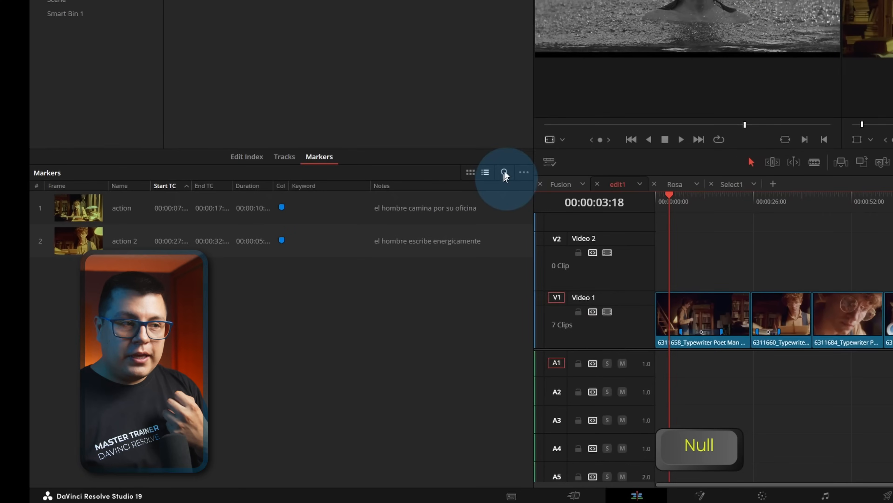
pyautogui.click(103, 303)
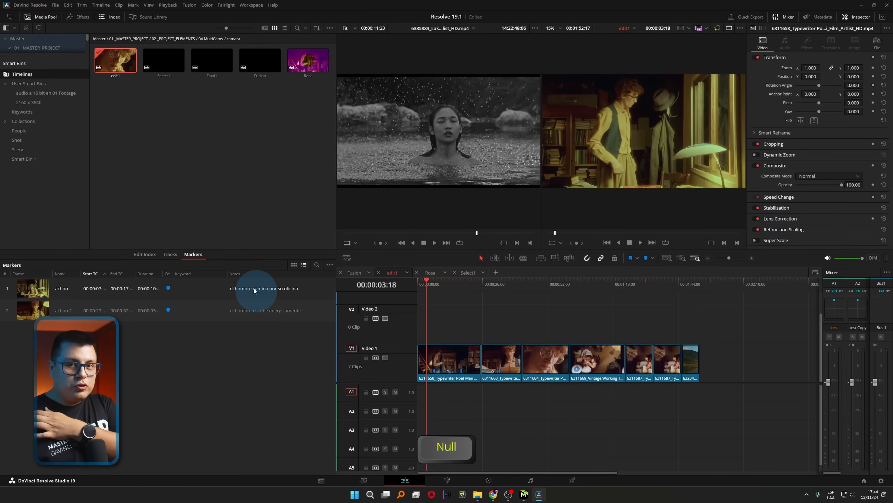
pyautogui.click(317, 264)
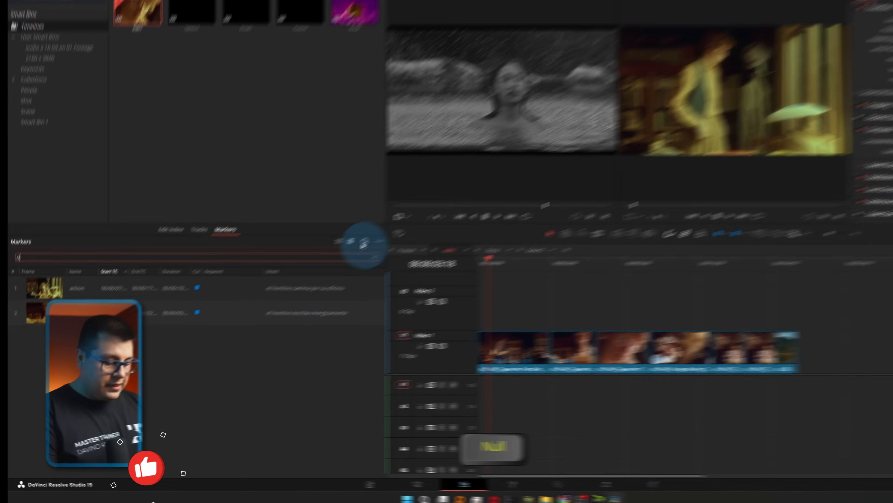
pyautogui.write('ofi')
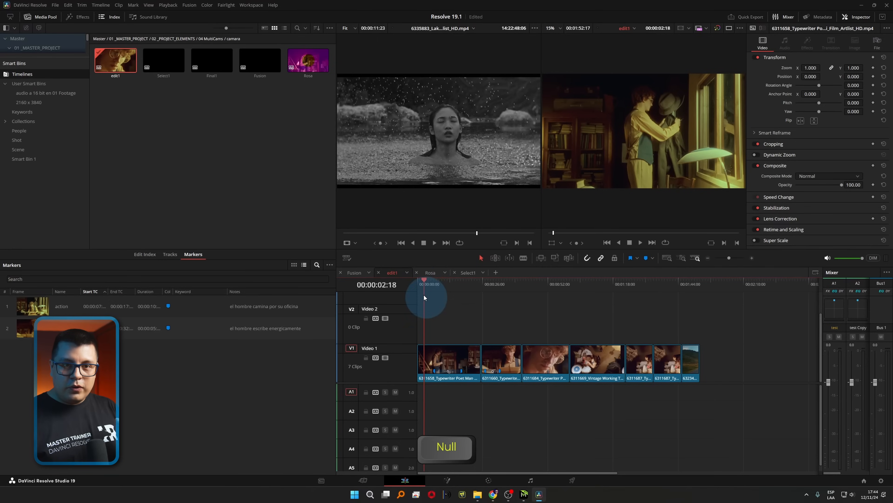
# Open the project's Data Burn-In settings and enable Custom Text1.
pyautogui.click(248, 5)
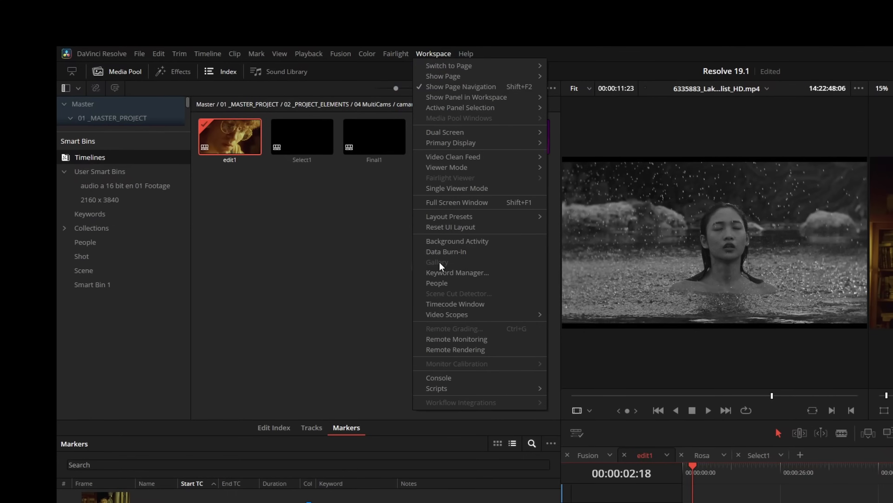
pyautogui.click(446, 254)
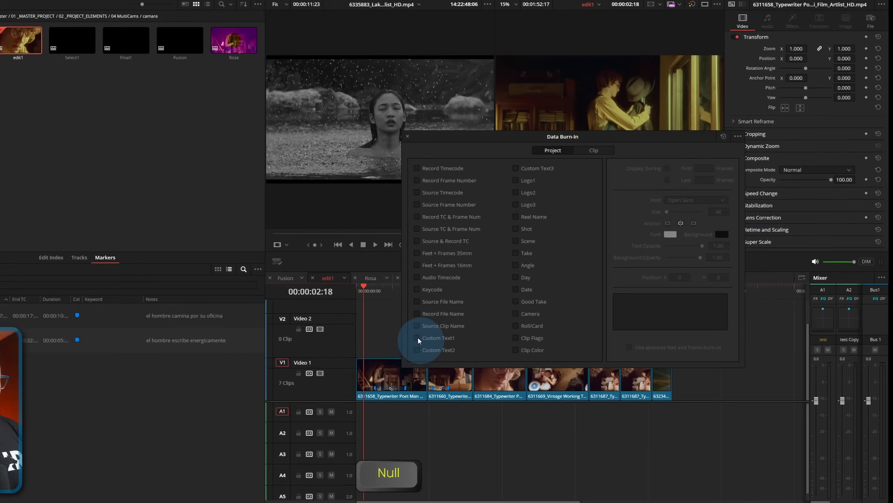
pyautogui.click(243, 375)
pyautogui.moveTo(514, 104)
pyautogui.mouseDown()
pyautogui.moveTo(254, 179)
pyautogui.moveTo(140, 110)
pyautogui.moveTo(122, 87)
pyautogui.mouseUp()
pyautogui.click(152, 314)
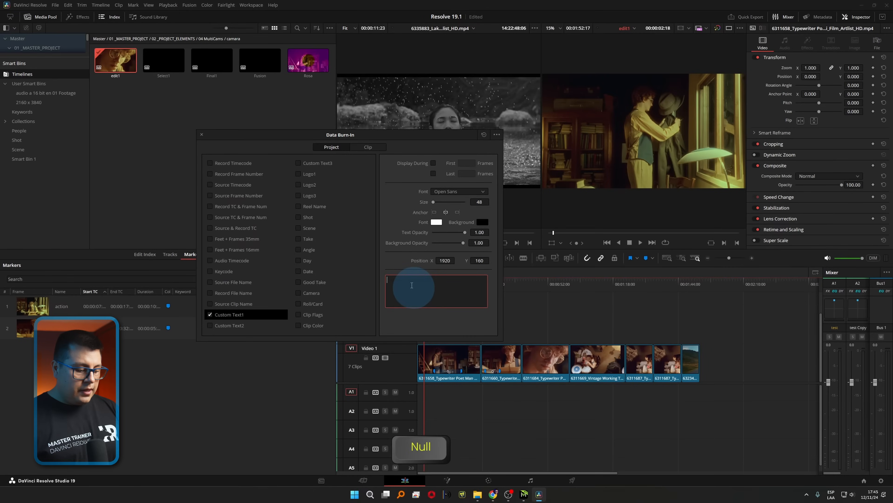
# Insert the Marker Notes metadata variable as the content of Custom Text1.
pyautogui.write('%')
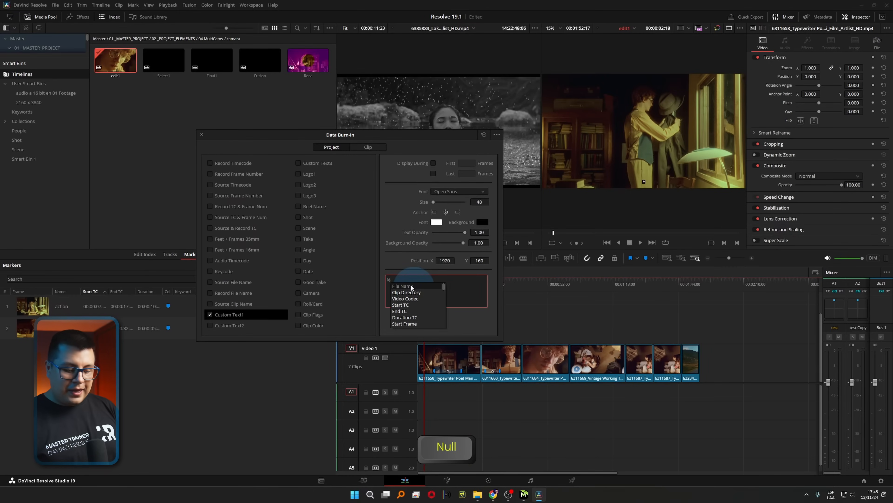
pyautogui.write('maker')
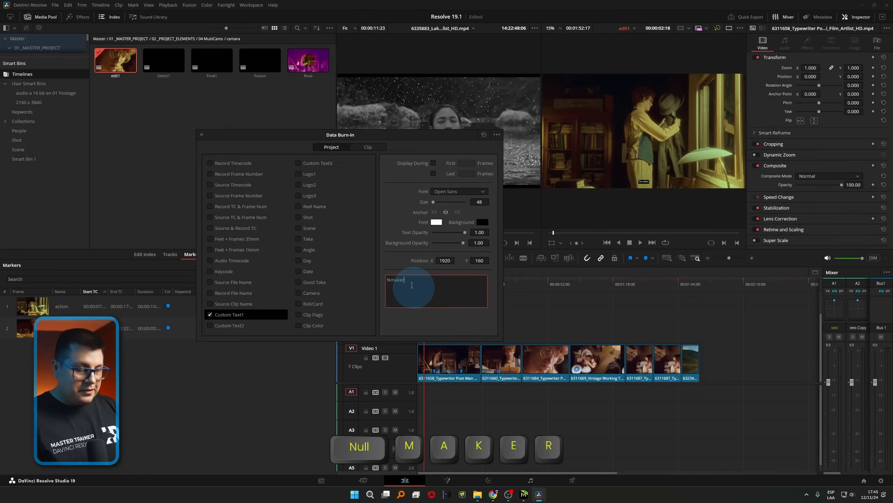
pyautogui.press('BackSpace')
pyautogui.press('BackSpace')
pyautogui.press('BackSpace')
pyautogui.write('r')
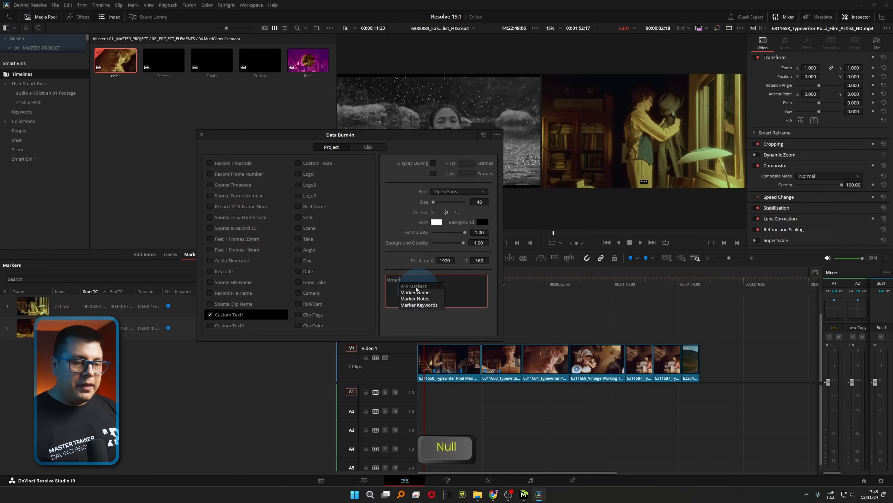
pyautogui.click(424, 298)
# Play the timeline from the first clip's marker and show the burned-in note in single viewer mode.
pyautogui.click(429, 348)
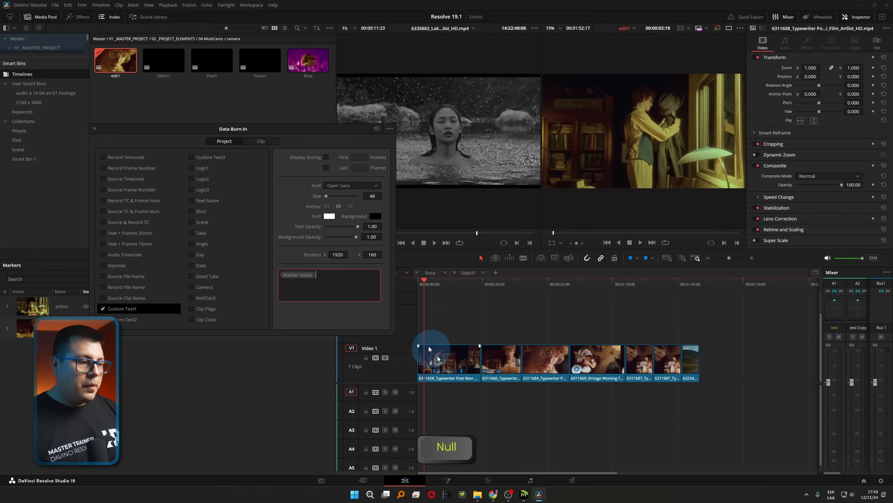
pyautogui.click(432, 283)
pyautogui.press('space')
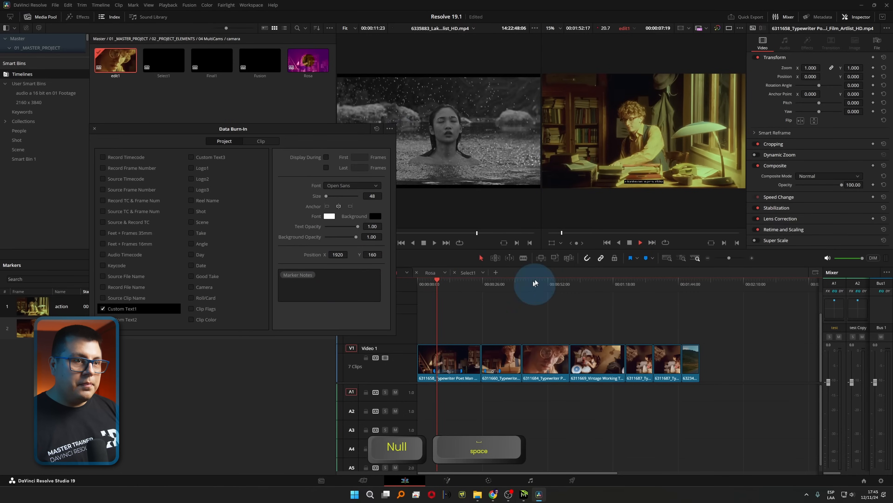
pyautogui.click(728, 30)
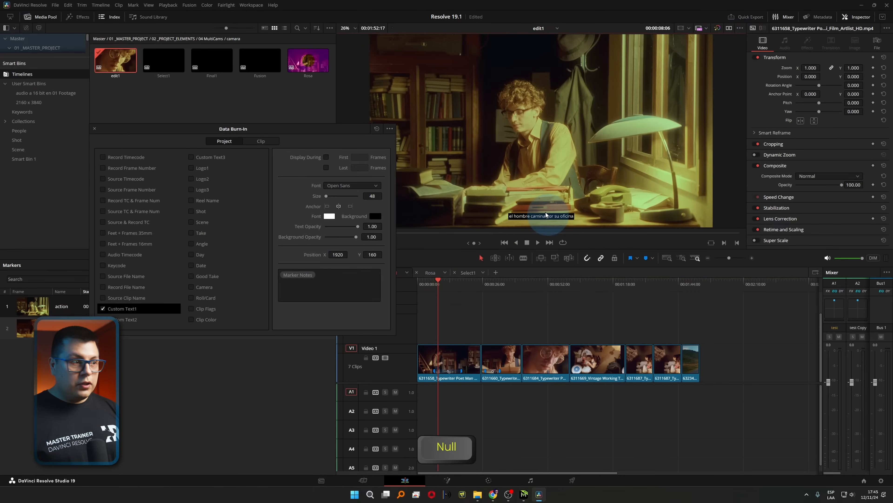
# Raise the custom text to Y position 1106, enlarge its font size, and close Data Burn-In.
pyautogui.moveTo(367, 255); pyautogui.dragTo(679, 275)
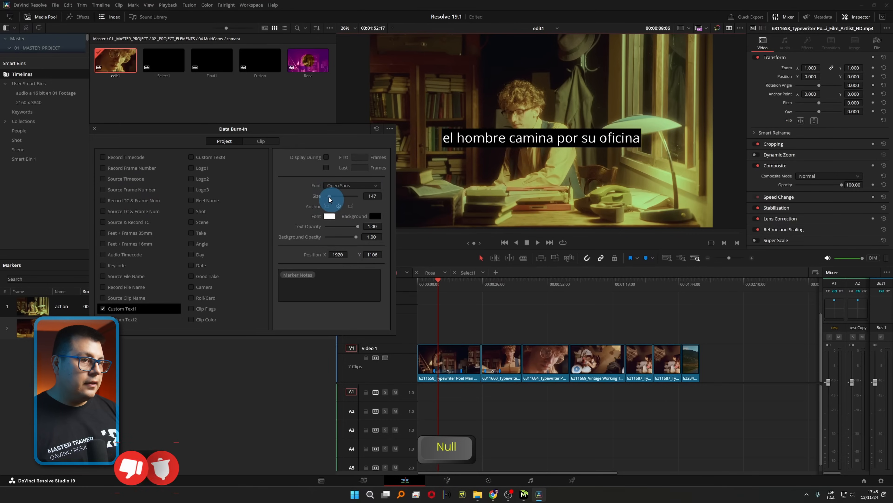
pyautogui.moveTo(324, 138); pyautogui.dragTo(292, 133)
pyautogui.click(62, 123)
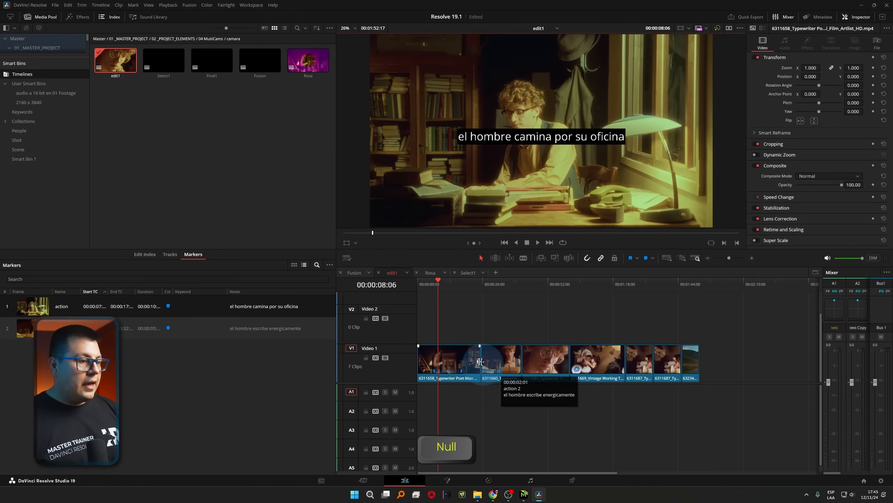
# Play the timeline across the second clip's marker to check its burned-in note.
pyautogui.moveTo(449, 287); pyautogui.dragTo(482, 303)
pyautogui.press('space')
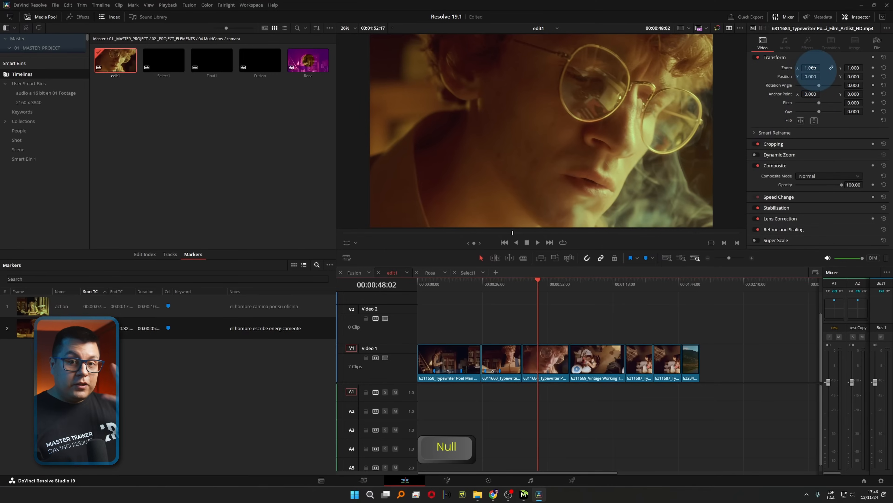
# Scale the third clip down proportionally to a zoom of 0.500, fine-tuning the value with a modified adjustment increment.
pyautogui.moveTo(812, 68); pyautogui.dragTo(788, 76)
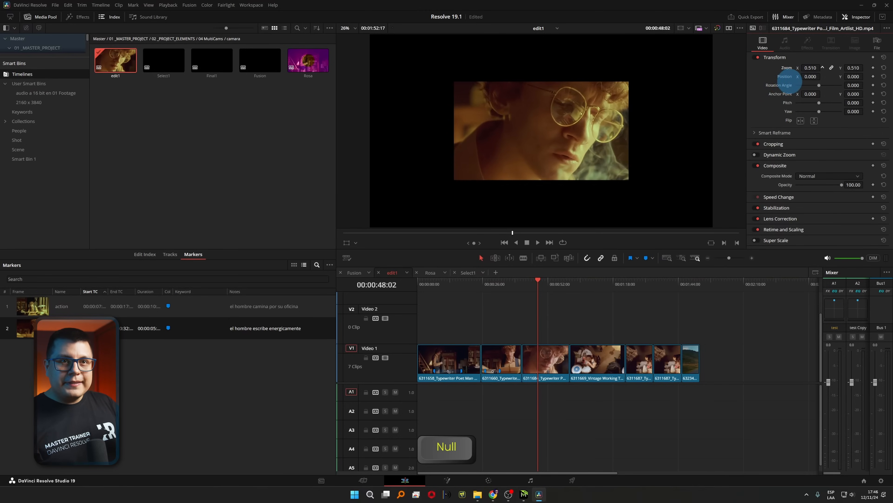
pyautogui.press('shift')
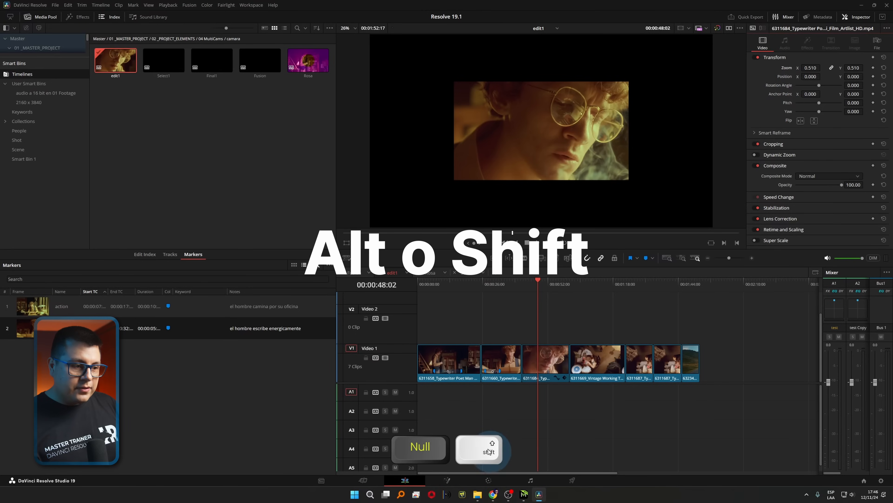
pyautogui.moveTo(812, 69); pyautogui.dragTo(805, 75)
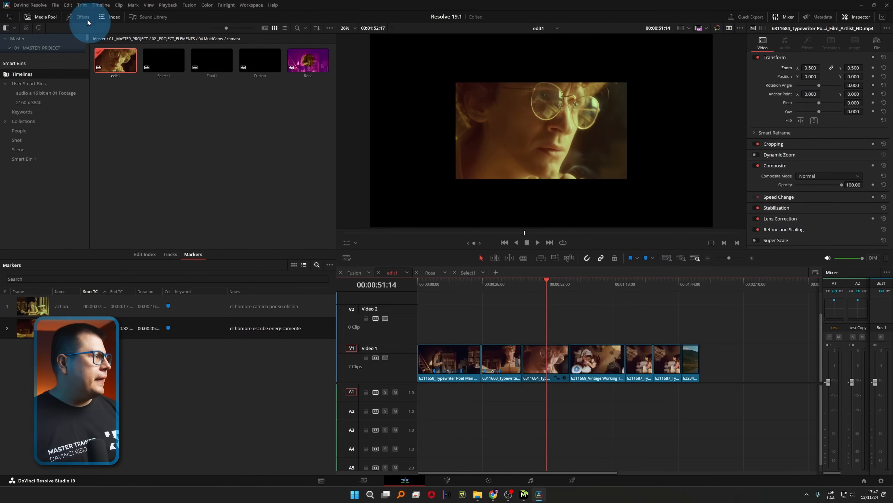
# Clear the effects search and place the Cube Array Fusion generator on Video 2 above the third clip.
pyautogui.click(83, 17)
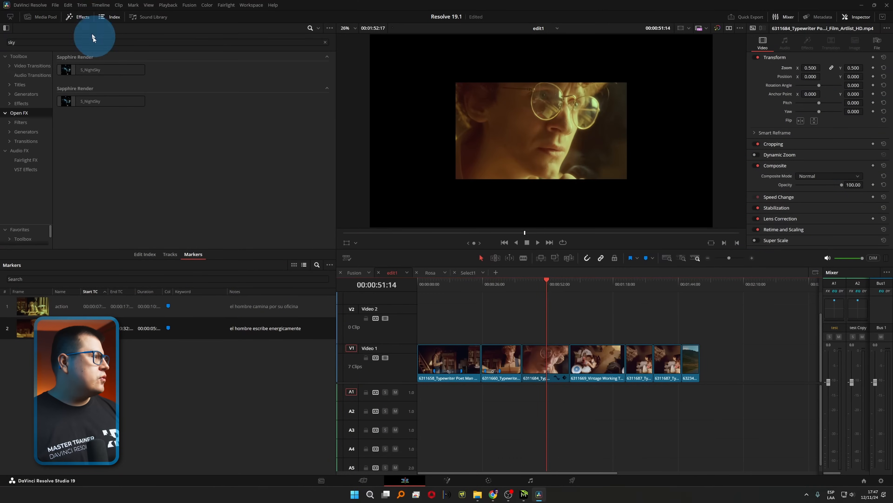
pyautogui.click(325, 42)
pyautogui.click(20, 84)
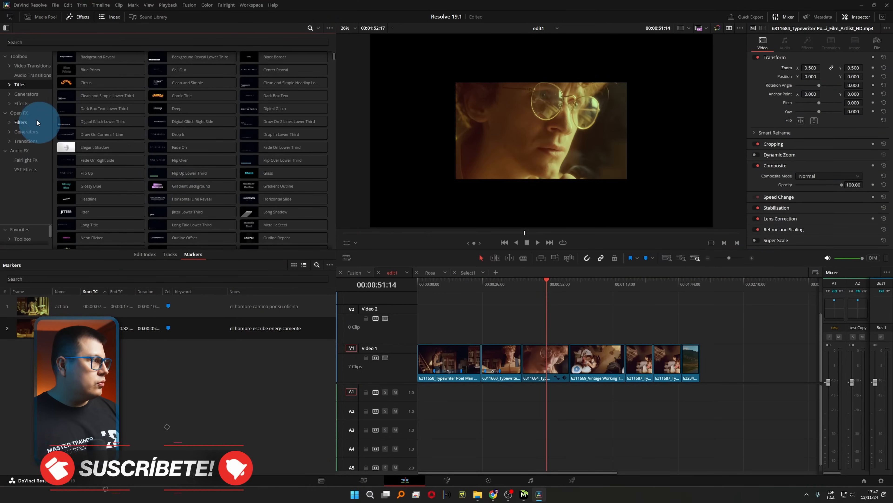
pyautogui.click(28, 94)
pyautogui.moveTo(103, 96); pyautogui.dragTo(561, 340)
# Play the Cube Array generator in the timeline to preview its animation.
pyautogui.hotkey('ctrl', '=')
pyautogui.scroll(3, 659, 324)
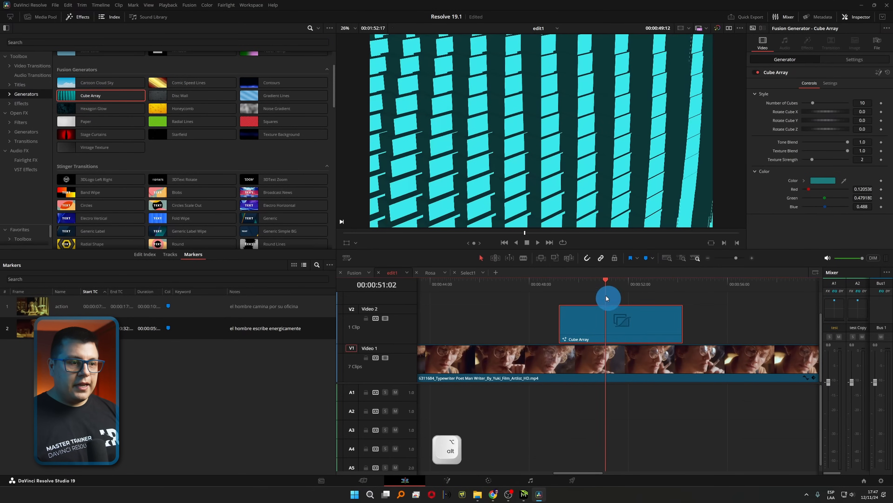
pyautogui.click(605, 321)
pyautogui.press('space')
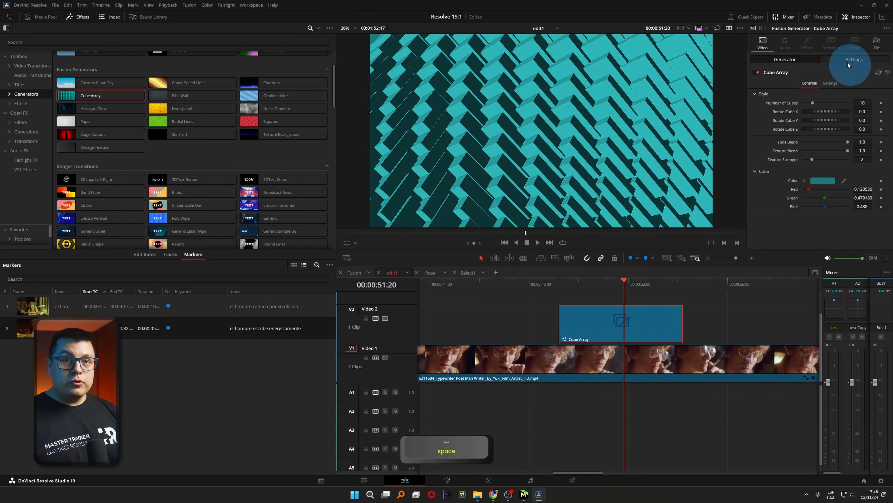
# Open the Cube Array generator in Fusion and expand its CubeArray group to examine the nodes inside.
pyautogui.click(877, 73)
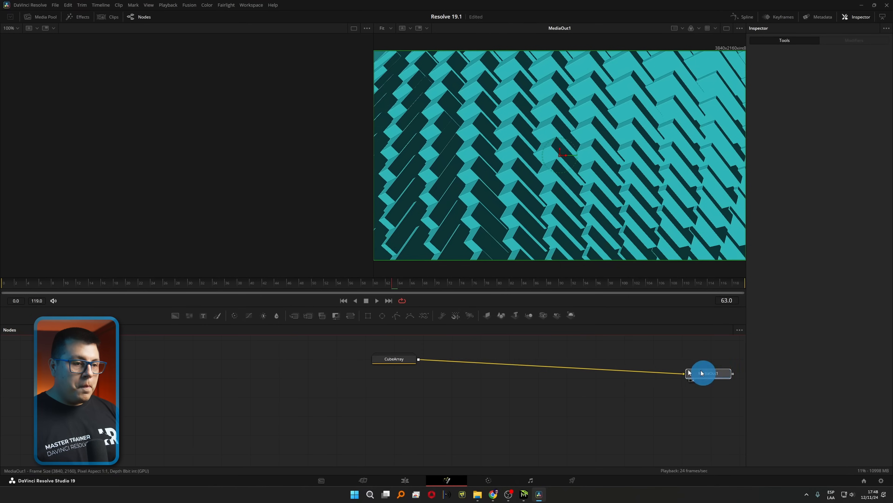
pyautogui.doubleClick(394, 358)
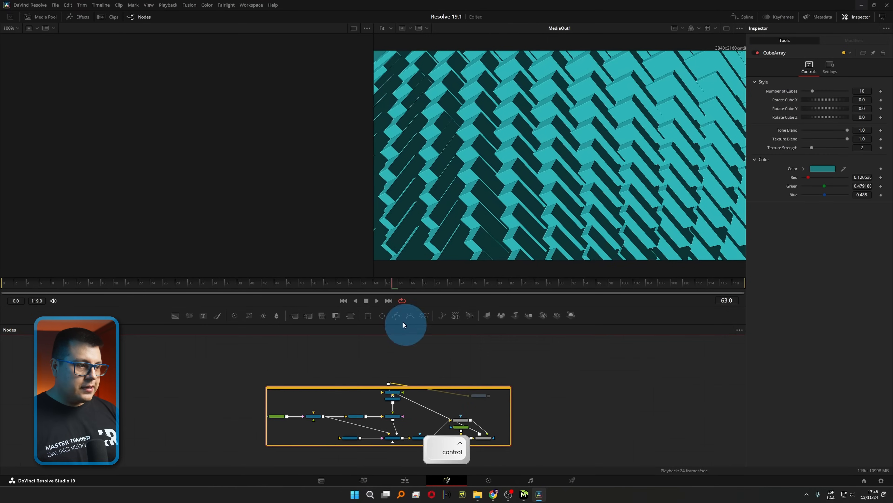
pyautogui.moveTo(416, 306); pyautogui.dragTo(416, 231)
pyautogui.scroll(5, 404, 355)
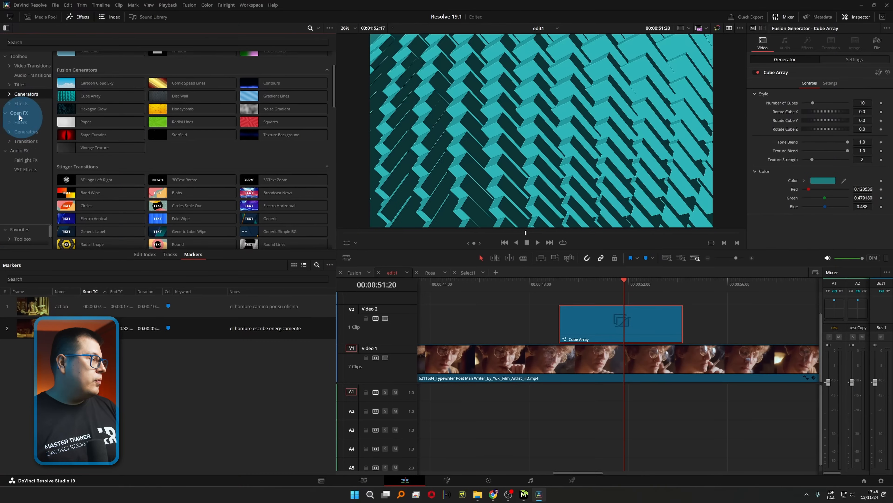
# Search the Open FX effects for "fx color" to view the Resolve FX Color group.
pyautogui.click(36, 112)
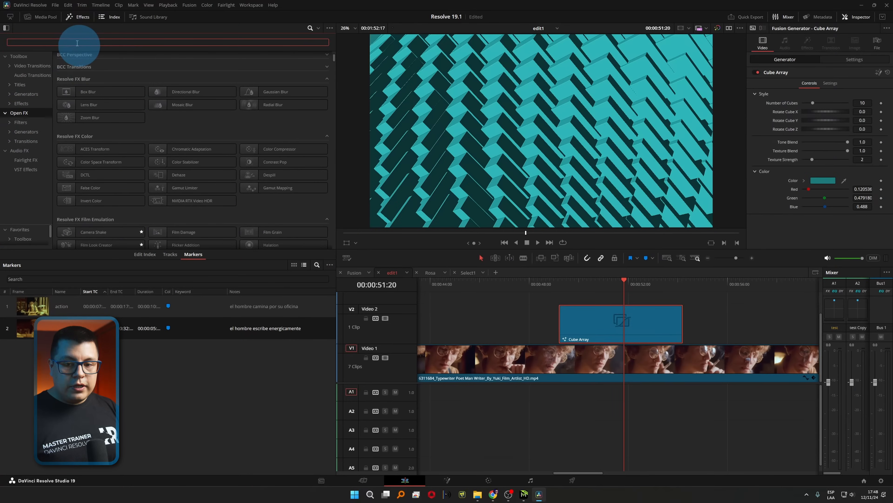
pyautogui.write('fx color')
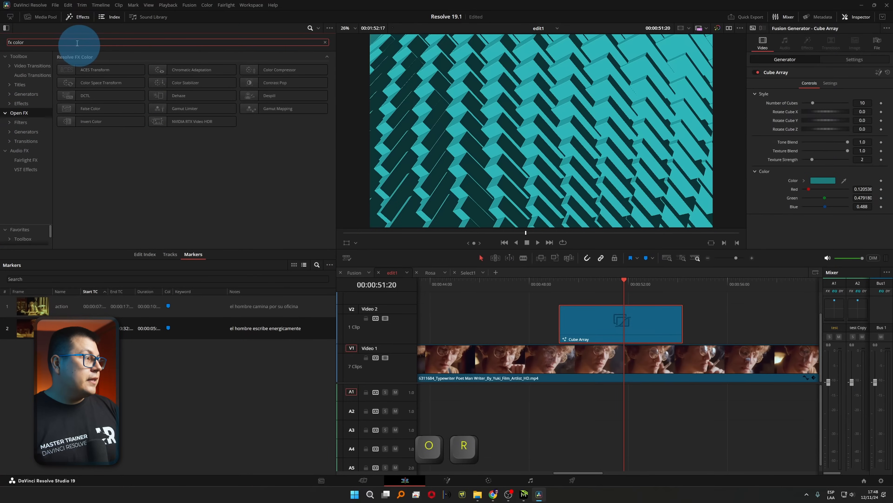
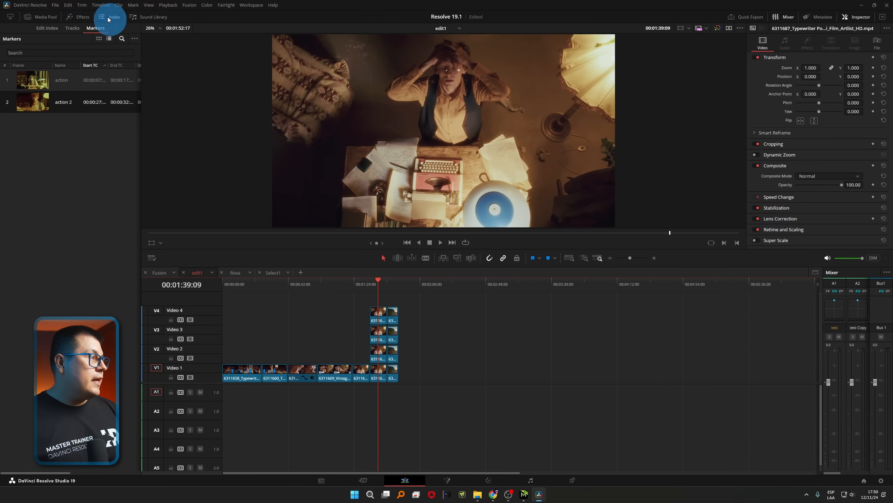
# Delete the Video 2, Video 3 and Video 4 tracks together from the index's track list.
pyautogui.click(73, 27)
pyautogui.click(30, 59)
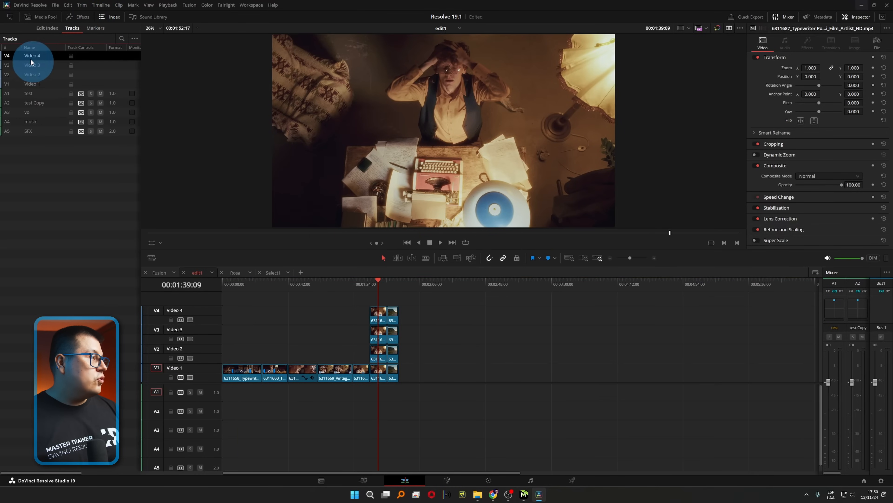
pyautogui.keyDown('ctrl'); pyautogui.click(33, 67); pyautogui.keyUp('ctrl')
pyautogui.keyDown('ctrl'); pyautogui.click(36, 76); pyautogui.keyUp('ctrl')
pyautogui.rightClick(35, 71)
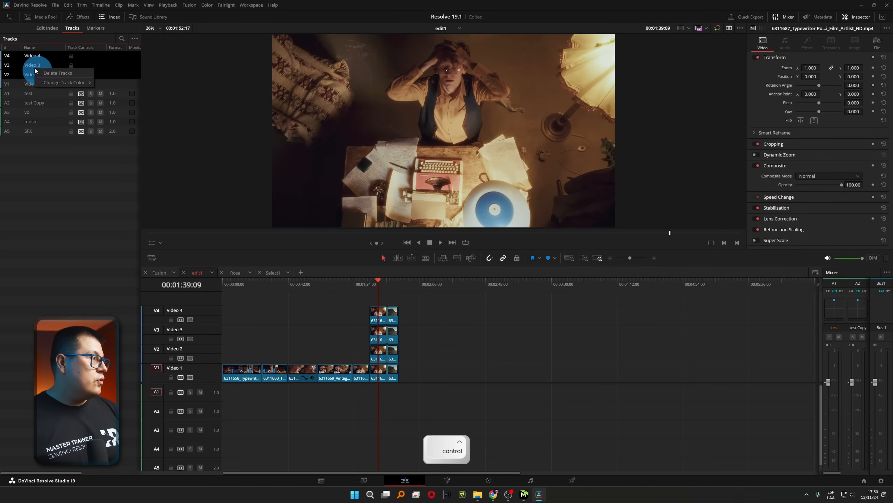
pyautogui.click(42, 73)
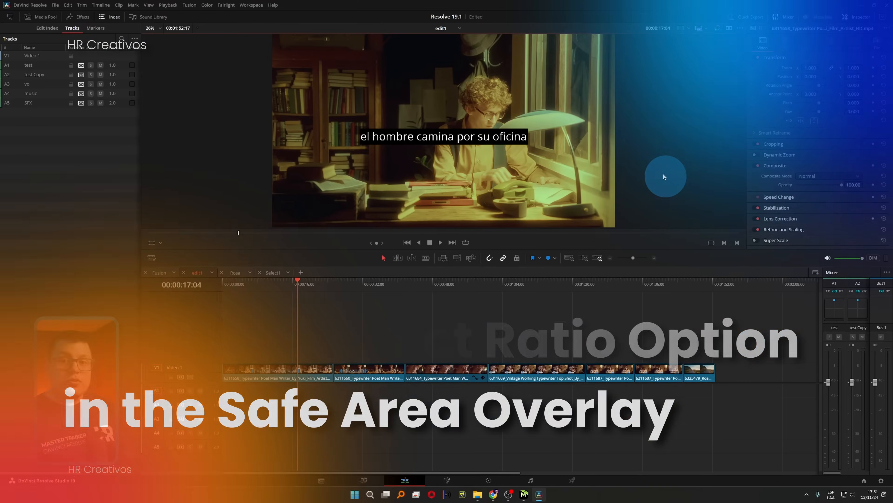
# Enable the Center, Title and Action safe area guides in the timeline viewer overlay.
pyautogui.click(686, 31)
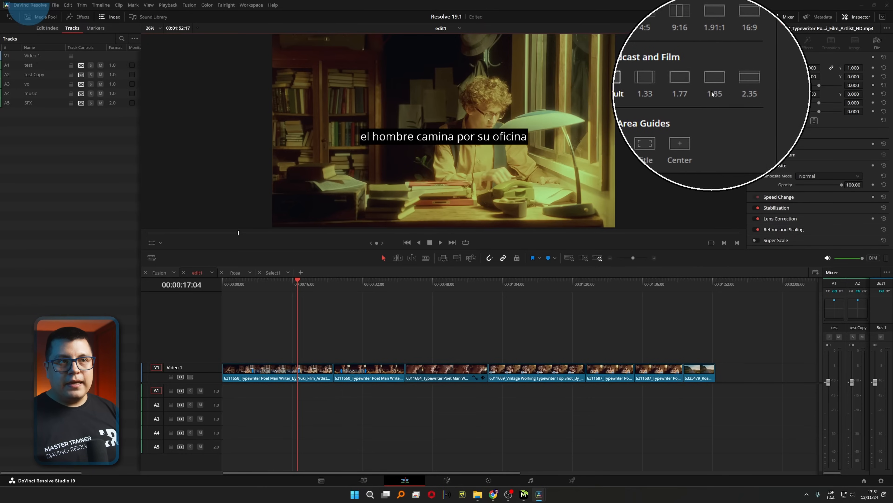
pyautogui.click(692, 117)
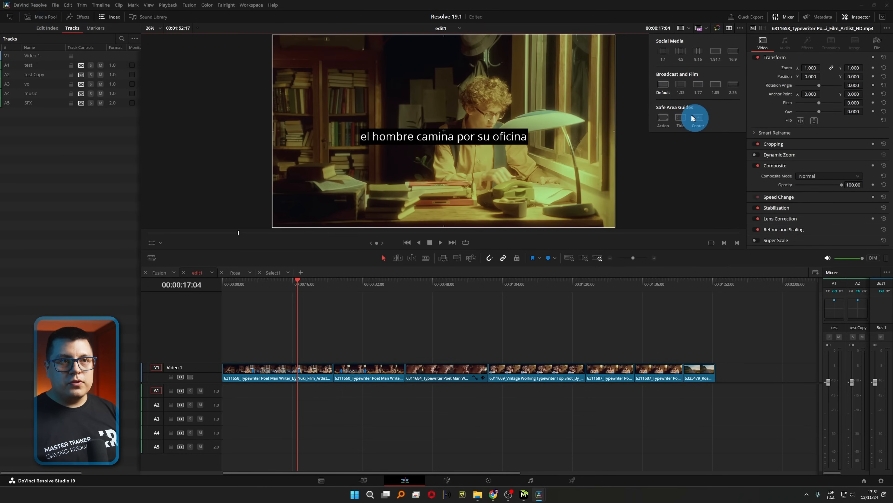
pyautogui.click(677, 120)
pyautogui.click(663, 118)
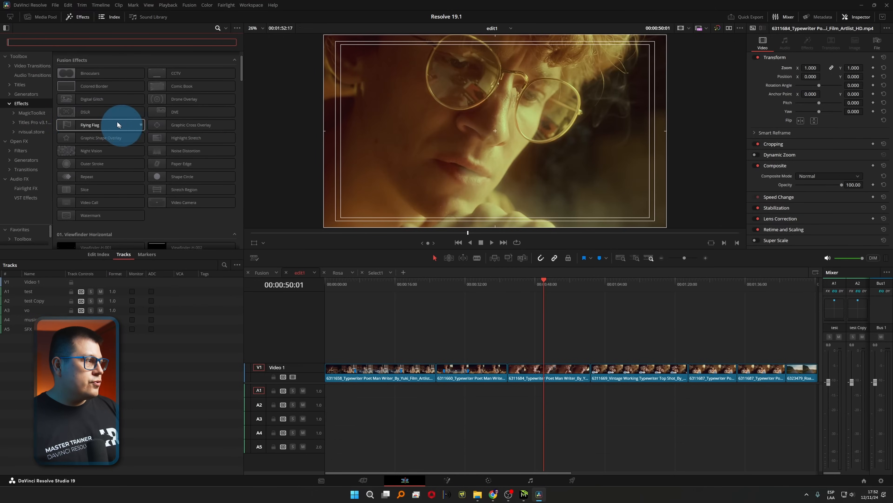
# Apply the Flying Flag Fusion effect to the third clip and play it back.
pyautogui.click(87, 127)
pyautogui.moveTo(87, 126); pyautogui.dragTo(562, 374)
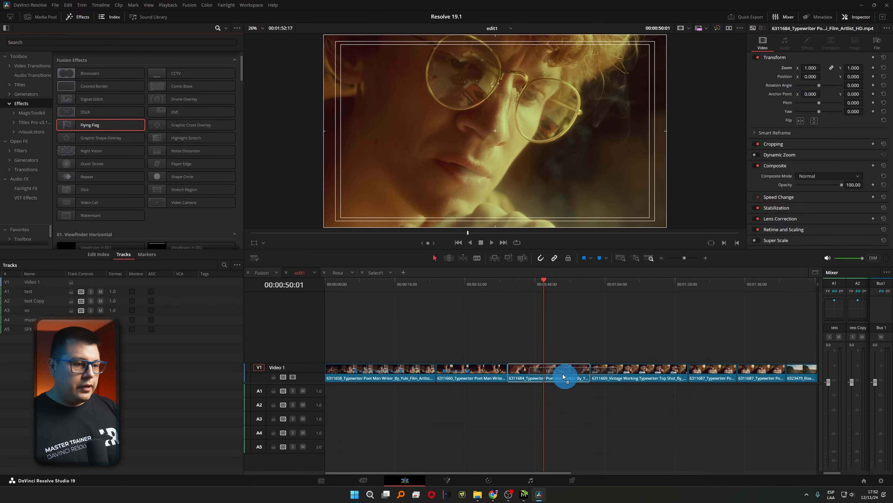
pyautogui.click(539, 320)
pyautogui.press('space')
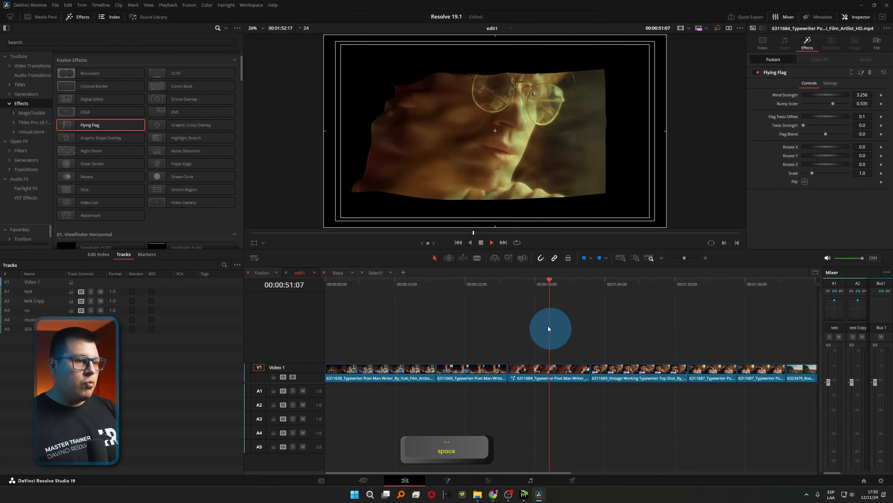
# Look at the playback cache options, including the Render Cache modes, without choosing one.
pyautogui.click(169, 5)
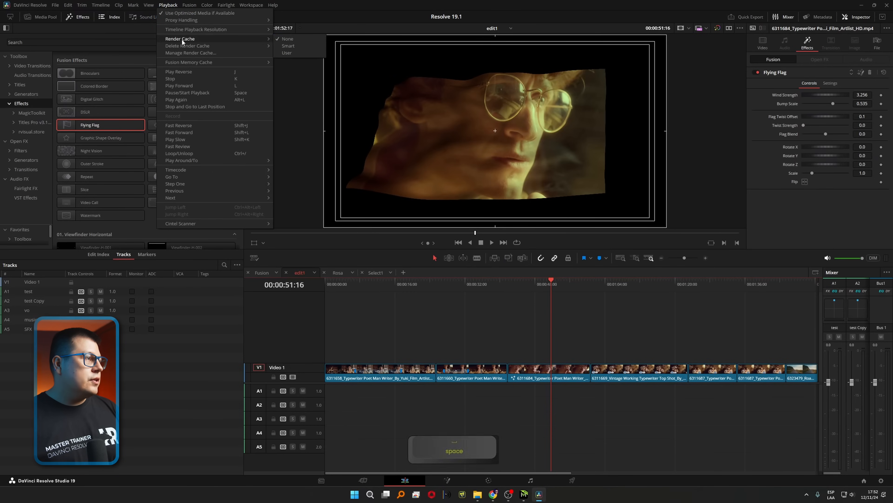
pyautogui.click(322, 92)
pyautogui.click(561, 297)
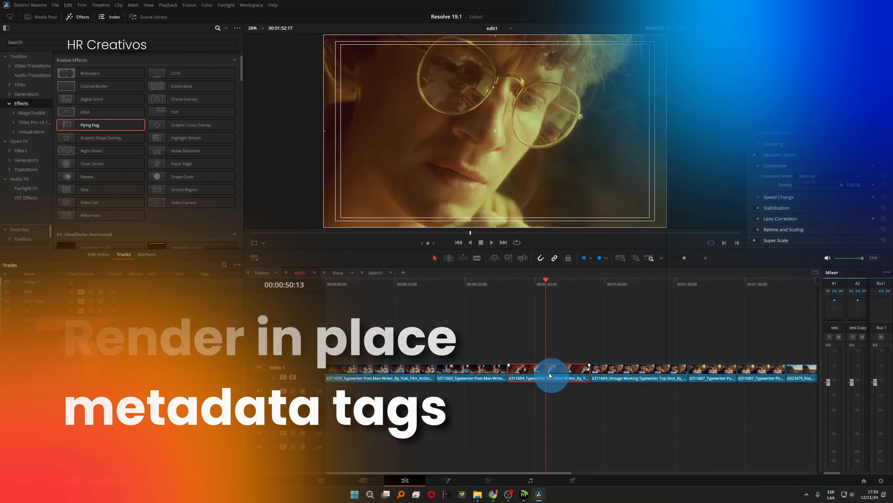
# Open the Render in Place settings for the third clip and move the dialog clear of its surroundings.
pyautogui.rightClick(564, 375)
pyautogui.click(576, 154)
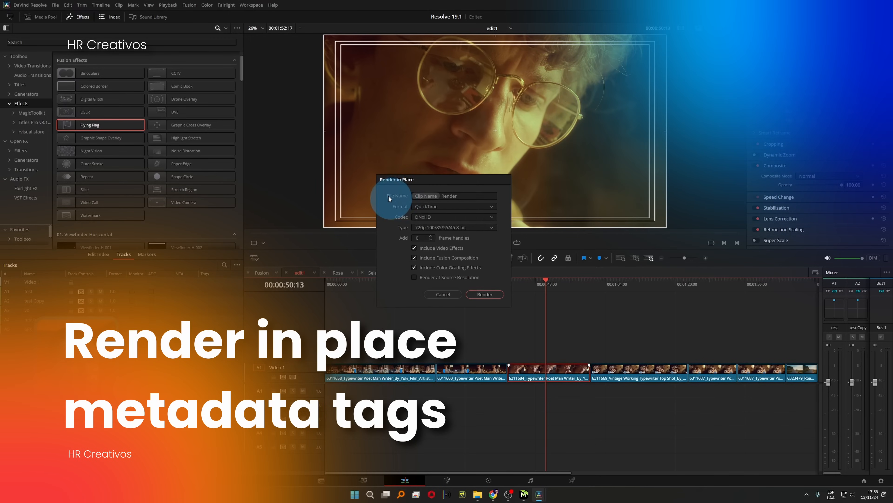
pyautogui.moveTo(447, 179); pyautogui.dragTo(488, 201)
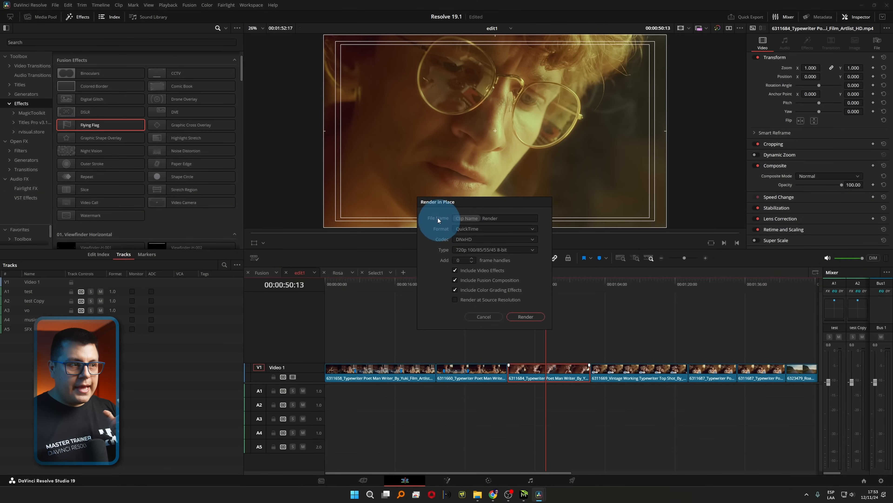
# Insert a metadata variable between Clip Name and "Render" in the Render in Place file name.
pyautogui.click(486, 221)
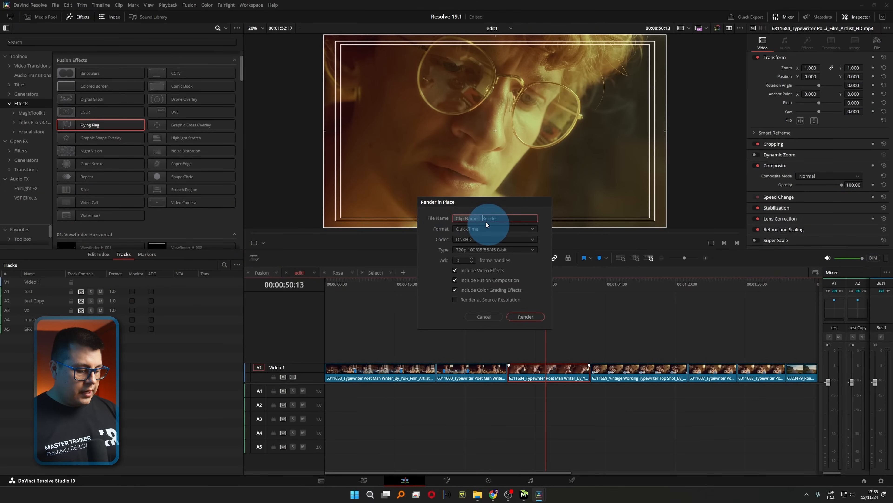
pyautogui.write('%')
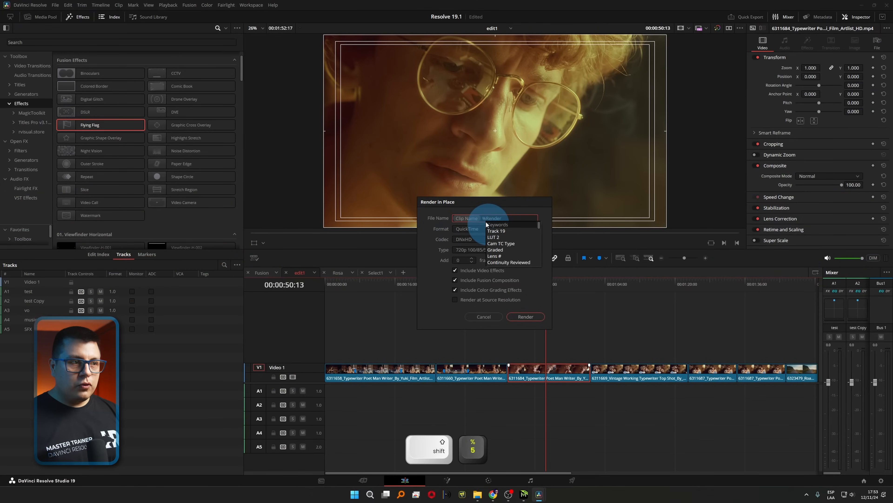
pyautogui.click(508, 249)
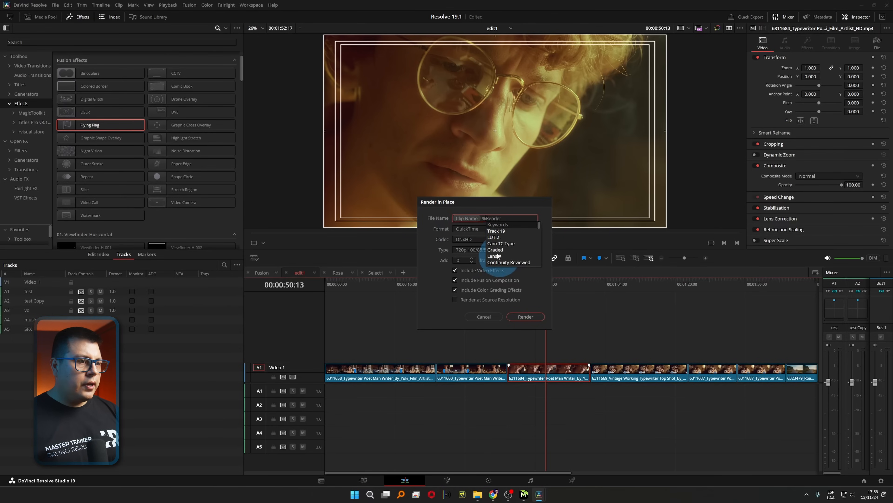
pyautogui.scroll(-5, 499, 254)
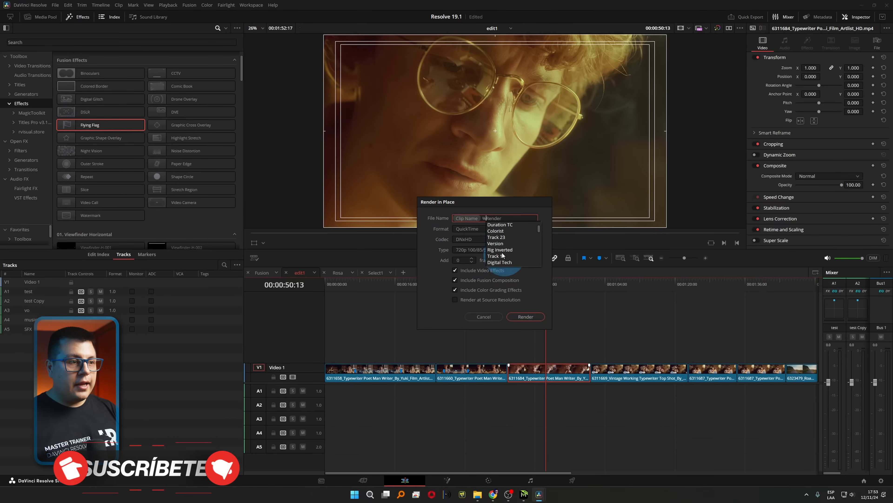
pyautogui.click(506, 224)
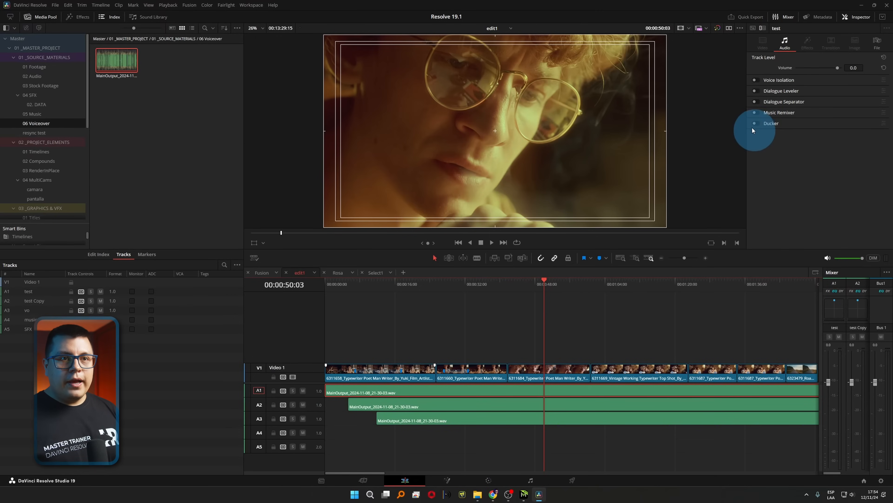
# Enable the Ducker on the test audio track, set Source 1 to vo, and add a second source track.
pyautogui.click(754, 123)
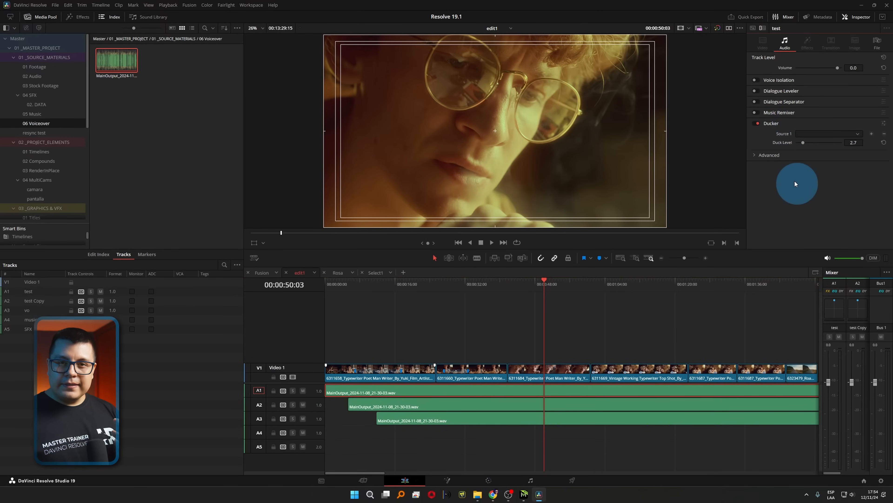
pyautogui.click(806, 135)
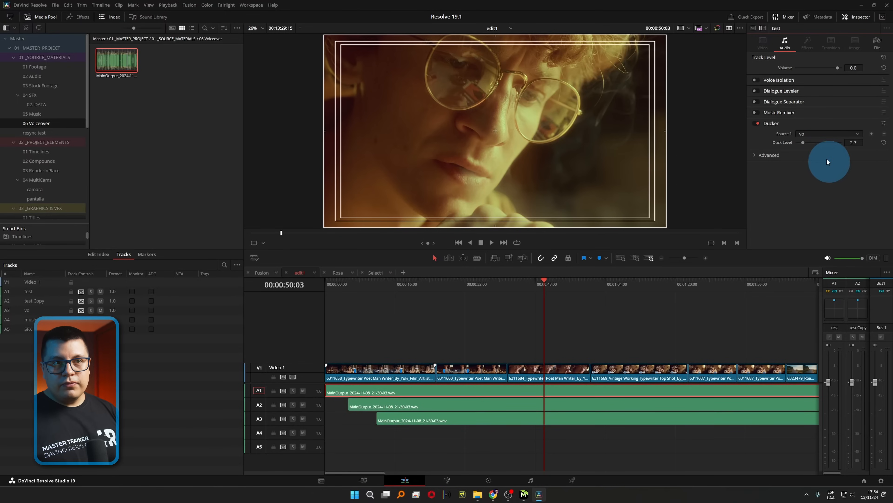
pyautogui.click(872, 134)
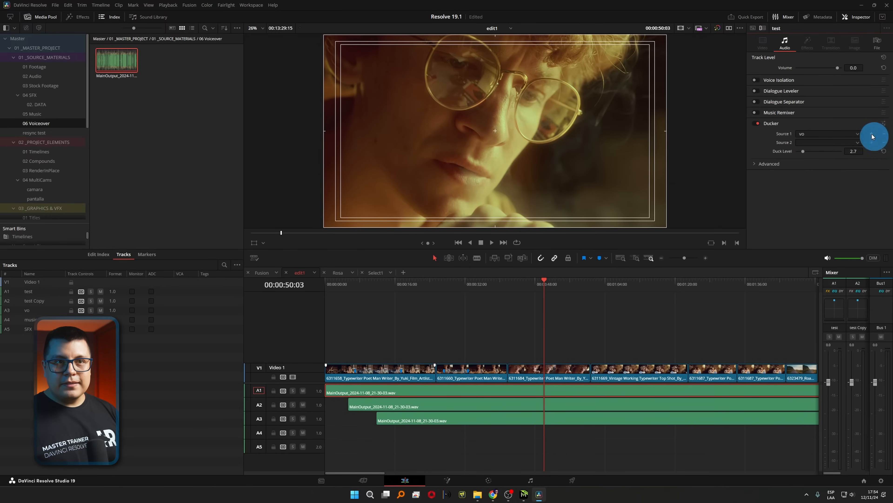
pyautogui.click(810, 139)
pyautogui.click(814, 159)
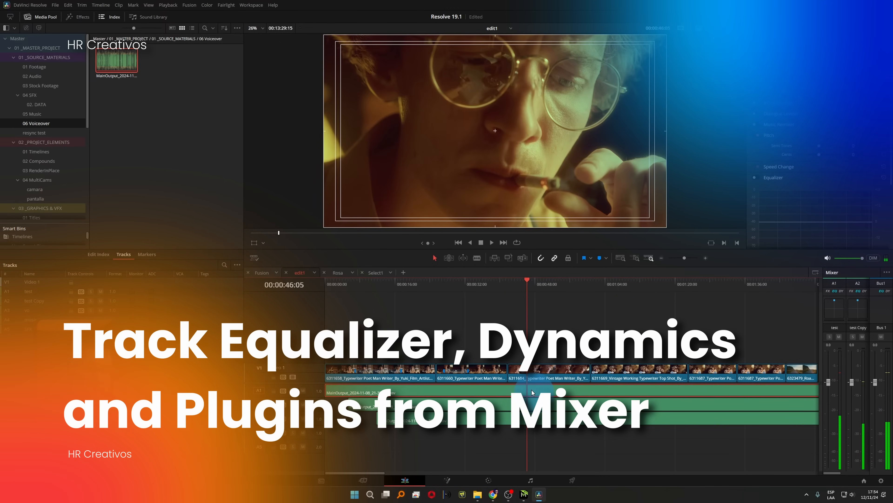
# Open the test track's Dynamics, Equalizer and effects controls from the mixer, arranging the Dynamics and Equalizer windows apart.
pyautogui.click(548, 392)
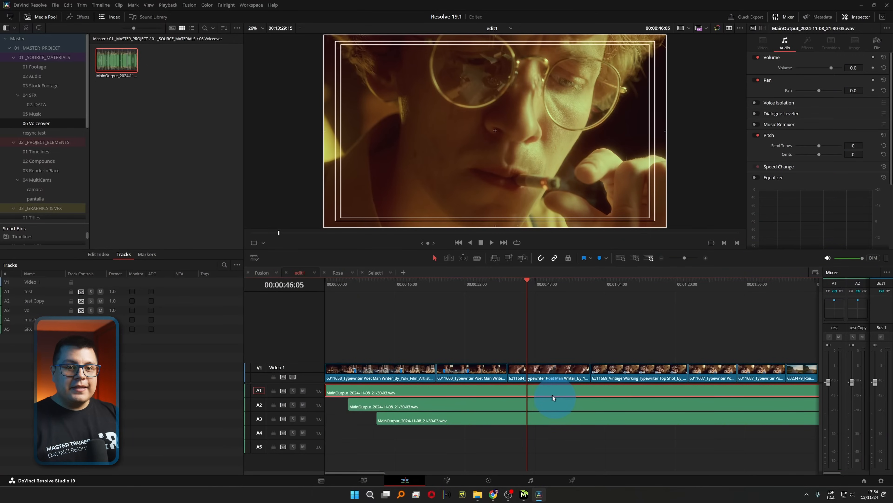
pyautogui.click(841, 294)
pyautogui.moveTo(492, 126); pyautogui.dragTo(291, 154)
pyautogui.click(835, 291)
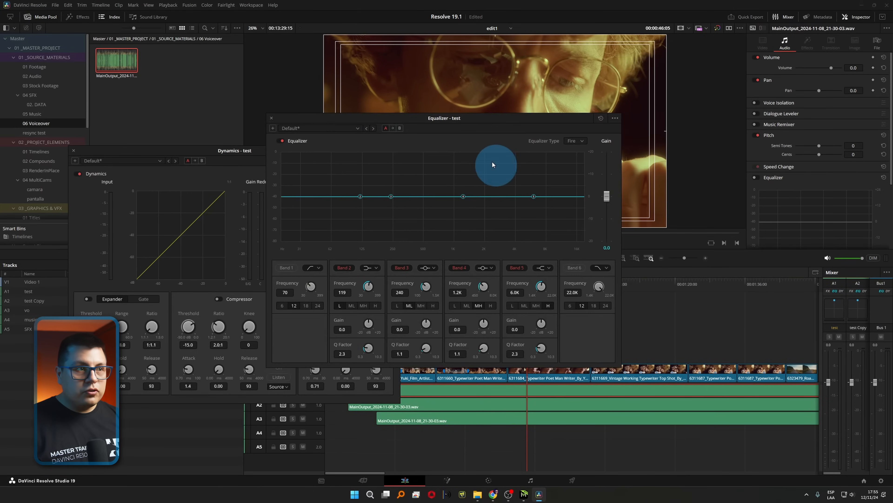
pyautogui.moveTo(516, 119); pyautogui.dragTo(559, 154)
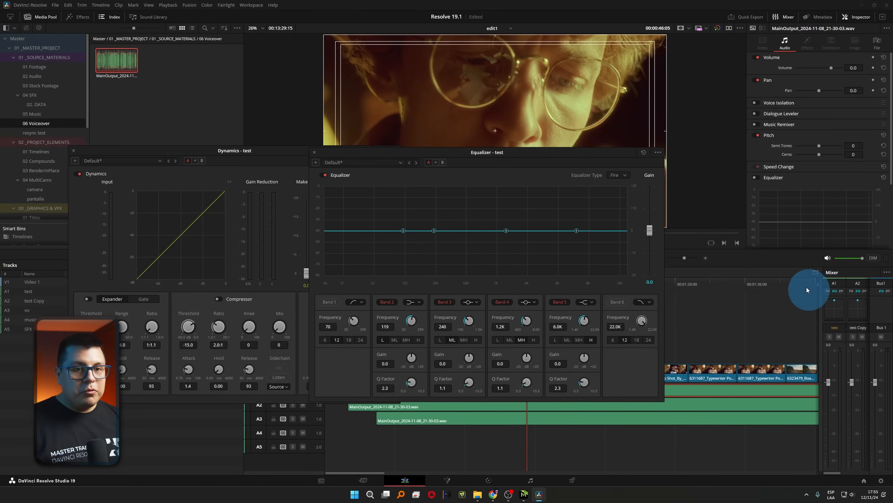
pyautogui.click(827, 294)
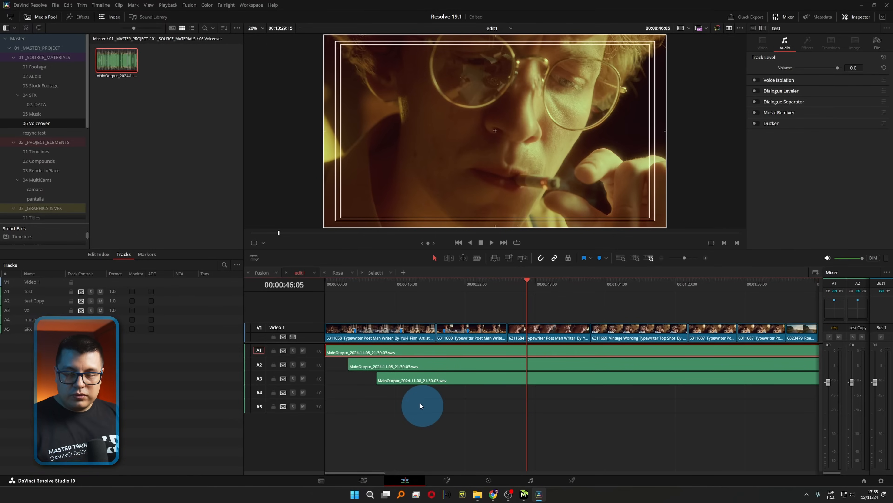
# Mute audio tracks A1, A2 and A3.
pyautogui.click(304, 350)
pyautogui.click(304, 363)
pyautogui.click(305, 379)
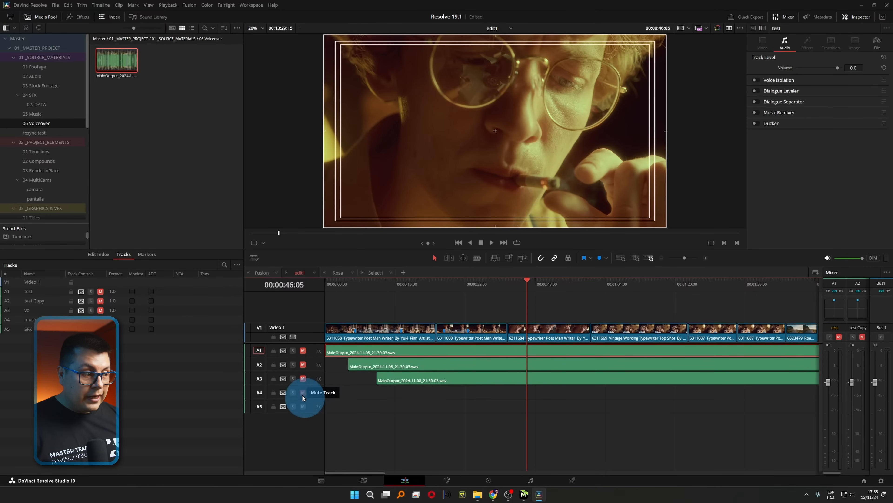
# Toggle the mute, solo and lock controls across audio tracks A1 to A5 in continuous sweeps.
pyautogui.moveTo(302, 357)
pyautogui.mouseDown()
pyautogui.moveTo(306, 405)
pyautogui.moveTo(291, 351)
pyautogui.mouseUp()
pyautogui.moveTo(274, 406); pyautogui.dragTo(272, 353)
pyautogui.moveTo(274, 352); pyautogui.dragTo(307, 414)
pyautogui.click(433, 396)
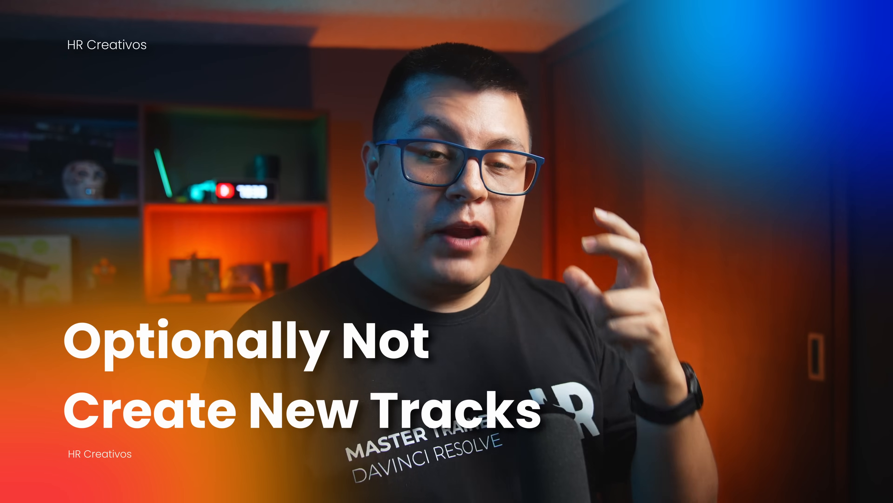
# Try placing P1000705.MOV at the start of Timeline 6 with its extra audio tracks, and undo the edit.
pyautogui.click(197, 148)
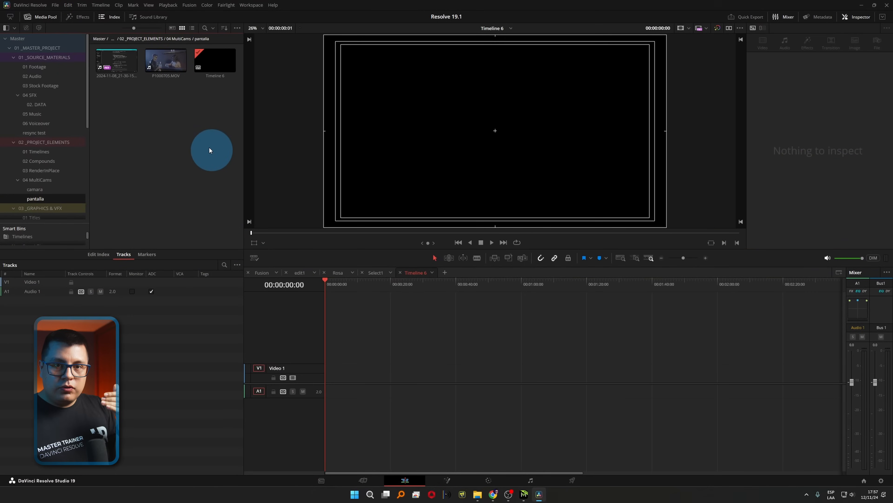
pyautogui.moveTo(169, 63); pyautogui.dragTo(329, 375)
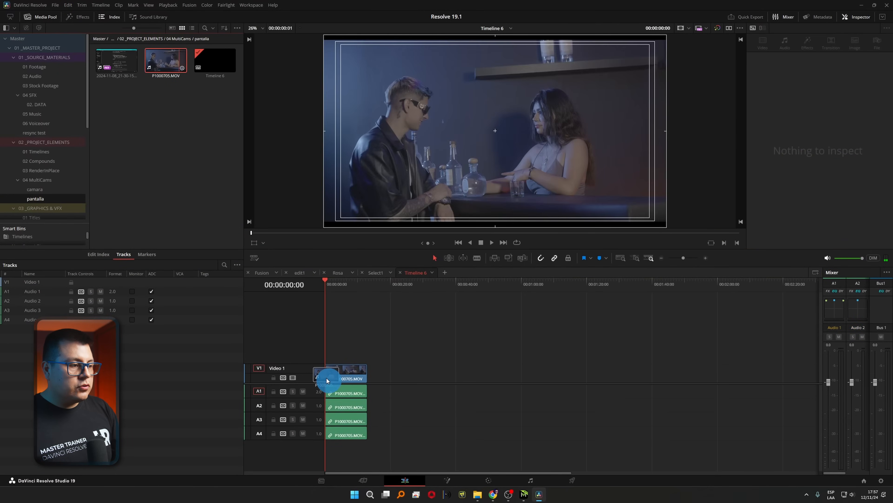
pyautogui.hotkey('ctrl', 'x')
pyautogui.hotkey('ctrl', 'z')
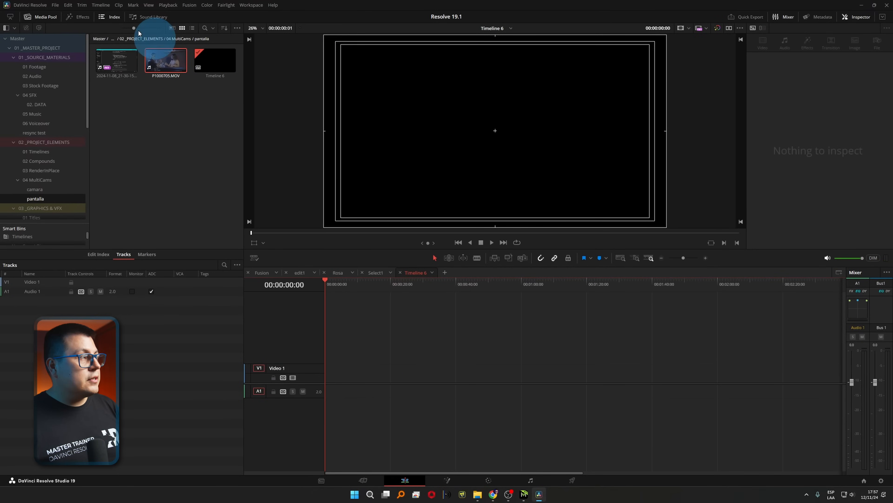
# Turn off Automatically Create Tracks on Edit and place P1000705.MOV at the start of Timeline 6.
pyautogui.click(70, 6)
pyautogui.moveTo(88, 271)
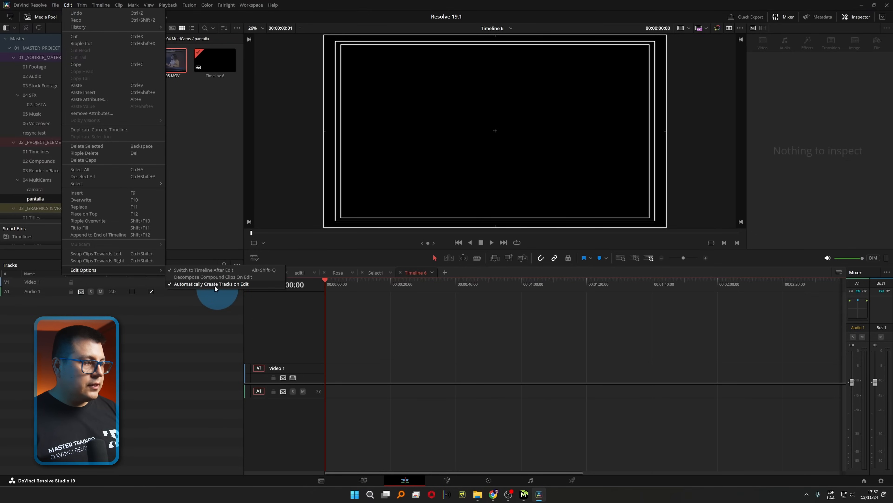
pyautogui.click(233, 285)
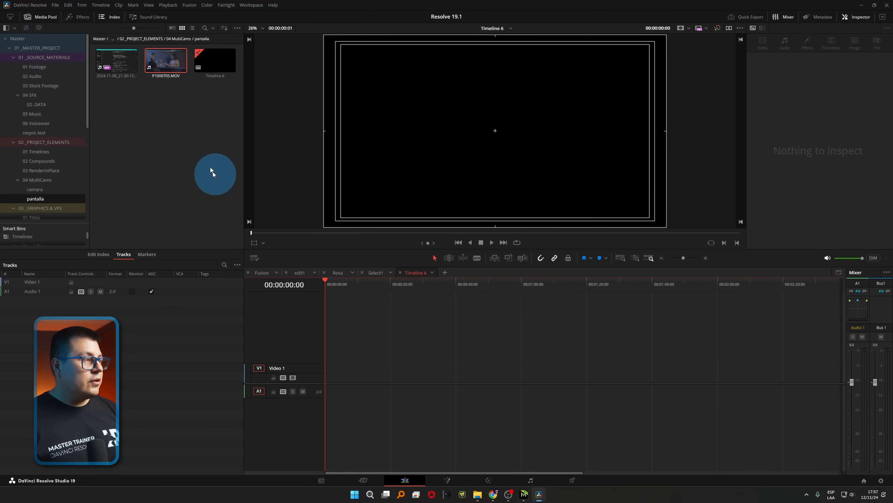
pyautogui.moveTo(159, 66); pyautogui.dragTo(327, 386)
pyautogui.hotkey('alt', 'shift')
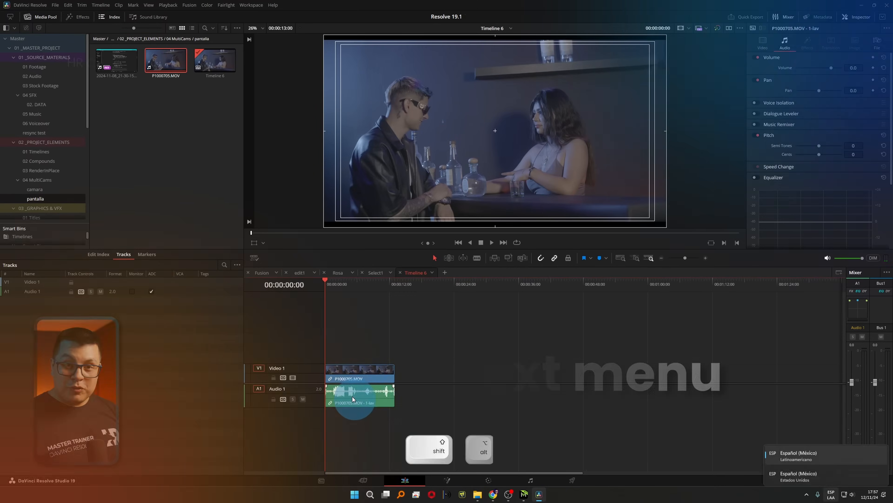
# Select the audio part of P1000705.MOV in the timeline and choose 1-lav as its mono source.
pyautogui.click(348, 399)
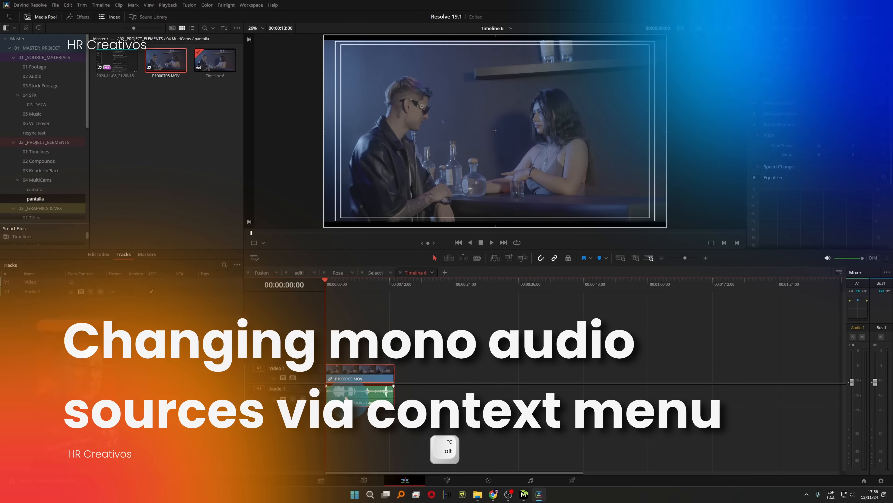
pyautogui.rightClick(346, 397)
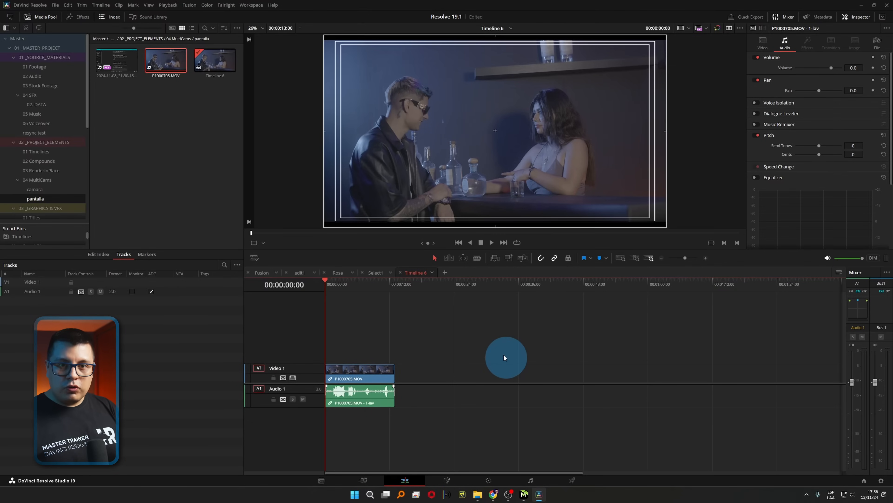
pyautogui.keyDown('ctrl'); pyautogui.click(357, 399); pyautogui.keyUp('ctrl')
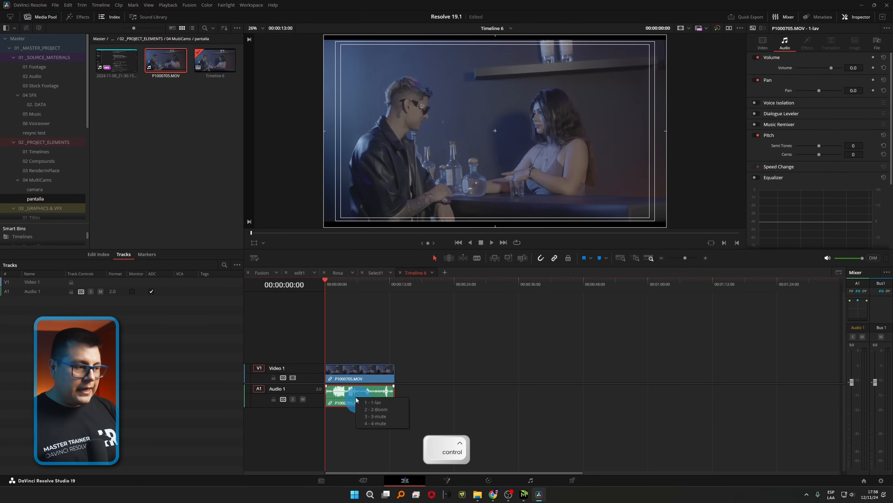
pyautogui.click(373, 402)
pyautogui.keyDown('ctrl'); pyautogui.click(379, 408); pyautogui.keyUp('ctrl')
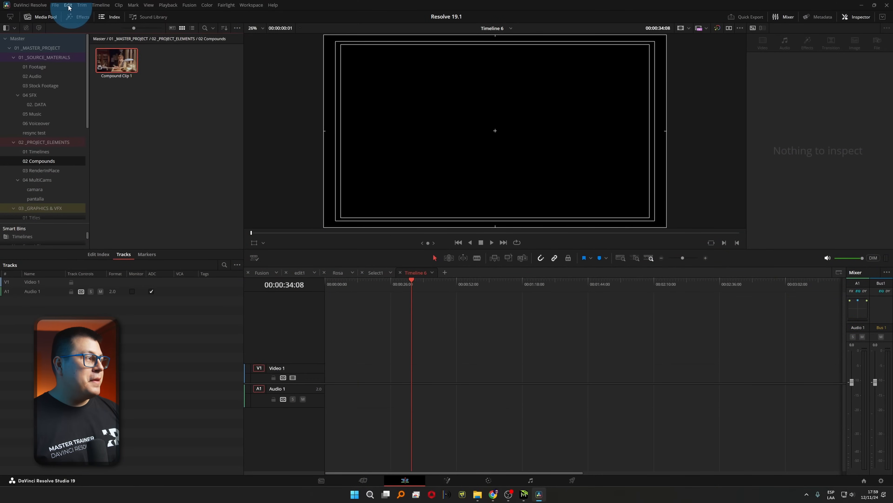
# Enable Decompose Compound Clips on Edit in the edit options.
pyautogui.click(60, 7)
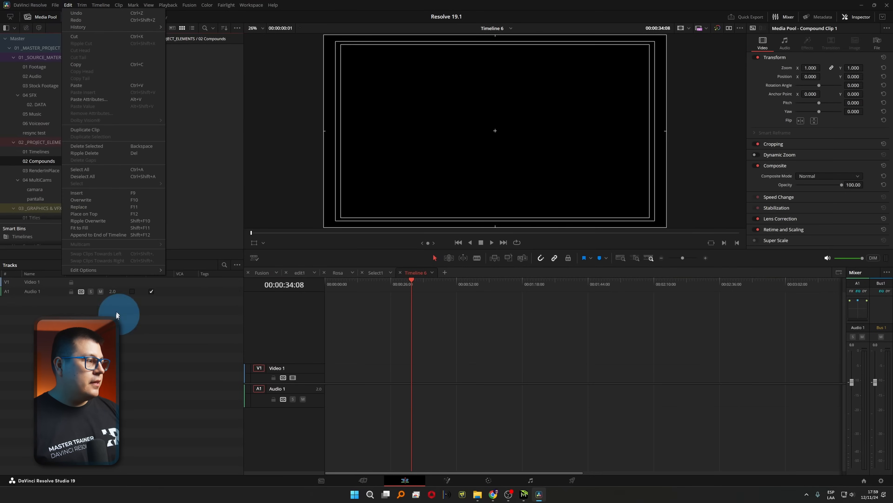
pyautogui.moveTo(109, 271)
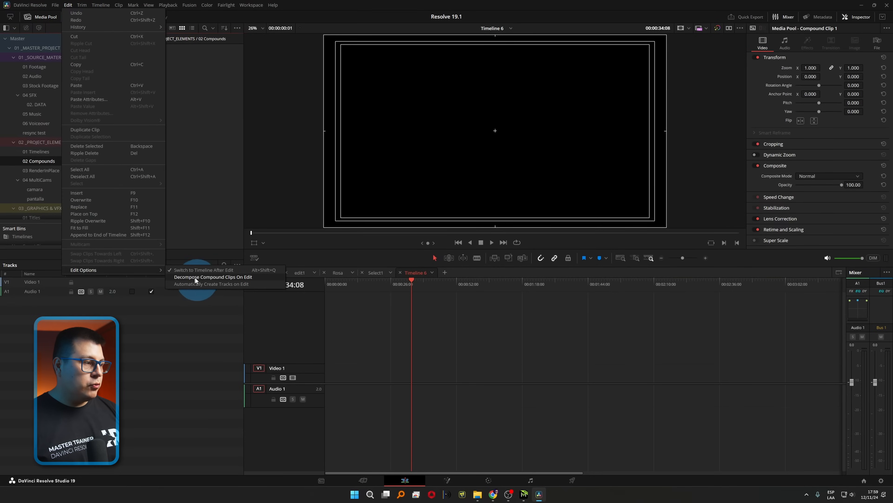
pyautogui.click(202, 278)
# Place Compound Clip 1 at the start of Timeline 6 as its individual clips and view the timeline near 00:00:11:04.
pyautogui.click(118, 69)
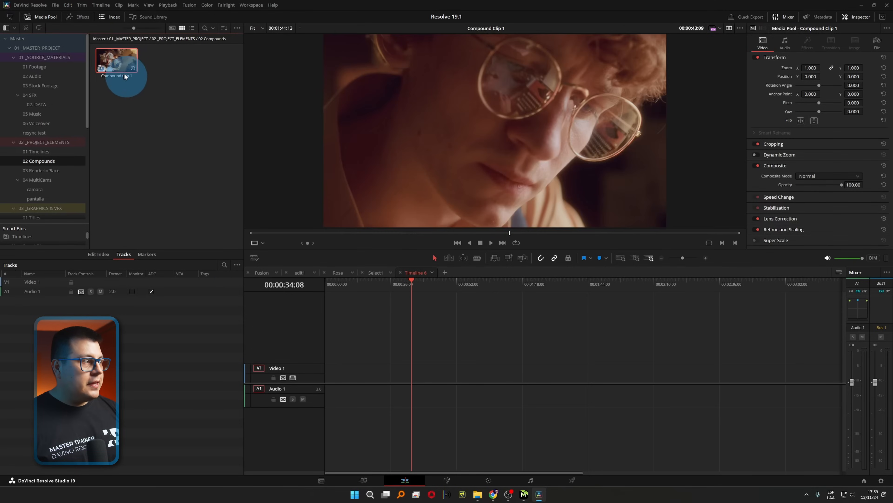
pyautogui.moveTo(118, 62); pyautogui.dragTo(328, 376)
pyautogui.click(347, 295)
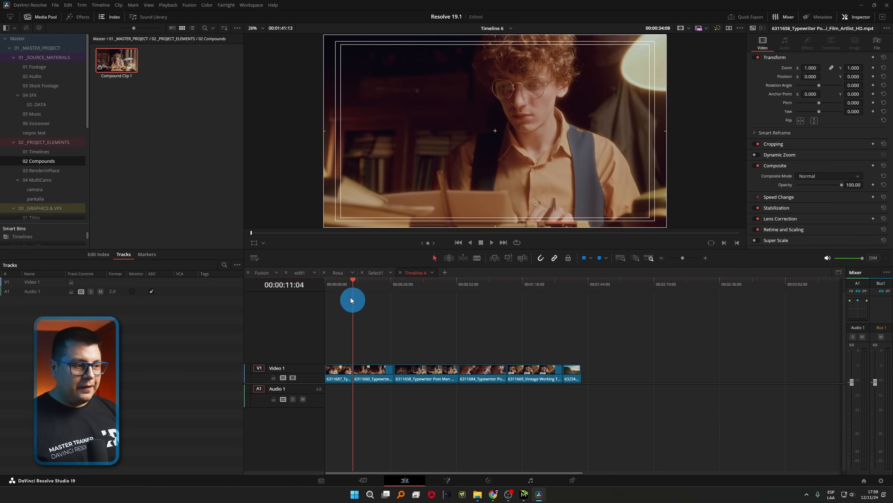
# Switch to dual viewers, move the timeline playhead to 00:01:02:21 on the 6311684 clip and run Match Frame.
pyautogui.click(481, 333)
pyautogui.click(478, 328)
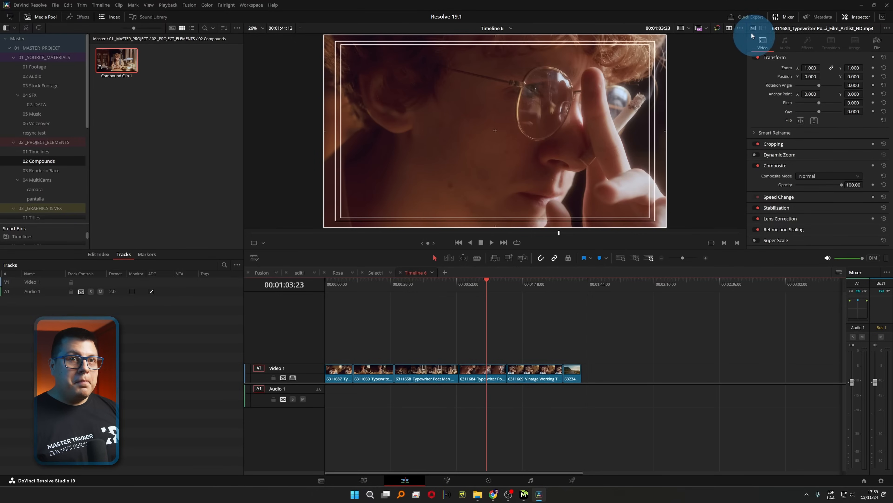
pyautogui.click(729, 28)
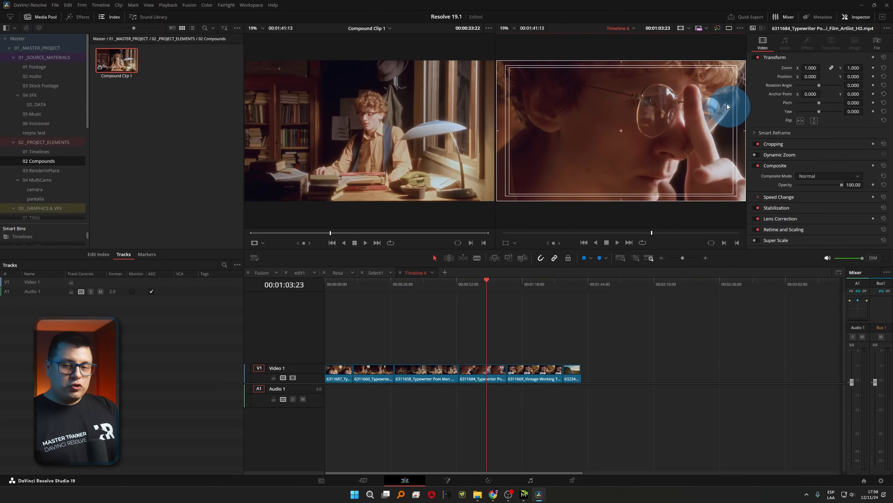
pyautogui.click(484, 285)
pyautogui.click(481, 370)
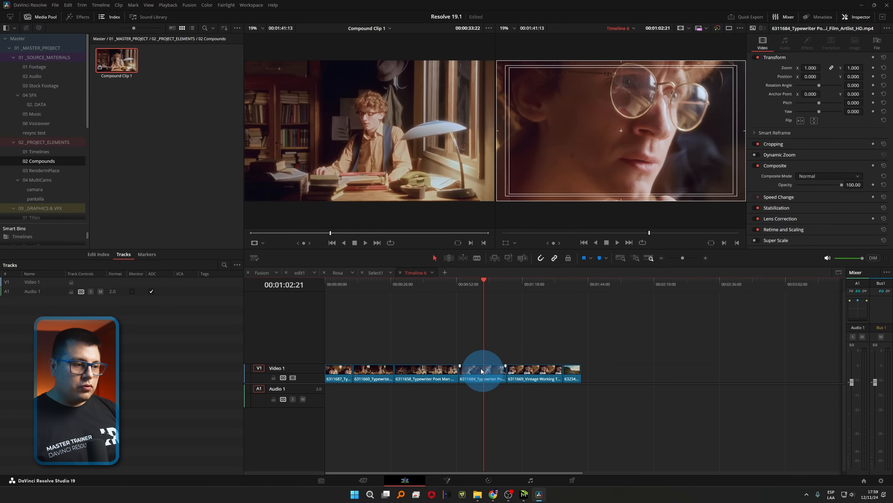
pyautogui.press('f')
# Scrub Compound Clip 1 in the source viewer to 00:00:11:01 and match that frame in Timeline 6.
pyautogui.moveTo(393, 229)
pyautogui.mouseDown()
pyautogui.moveTo(347, 239)
pyautogui.moveTo(393, 236)
pyautogui.mouseUp()
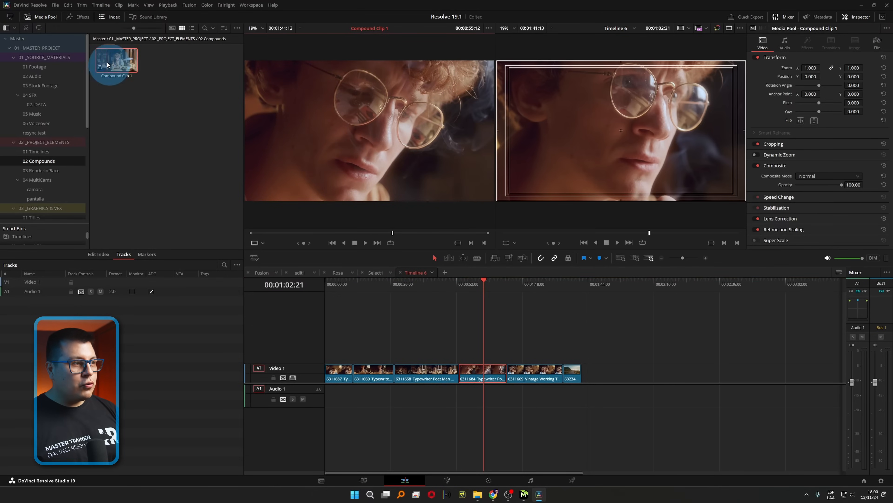
pyautogui.moveTo(391, 234)
pyautogui.mouseDown()
pyautogui.moveTo(310, 236)
pyautogui.moveTo(405, 234)
pyautogui.mouseUp()
pyautogui.click(496, 299)
pyautogui.click(130, 77)
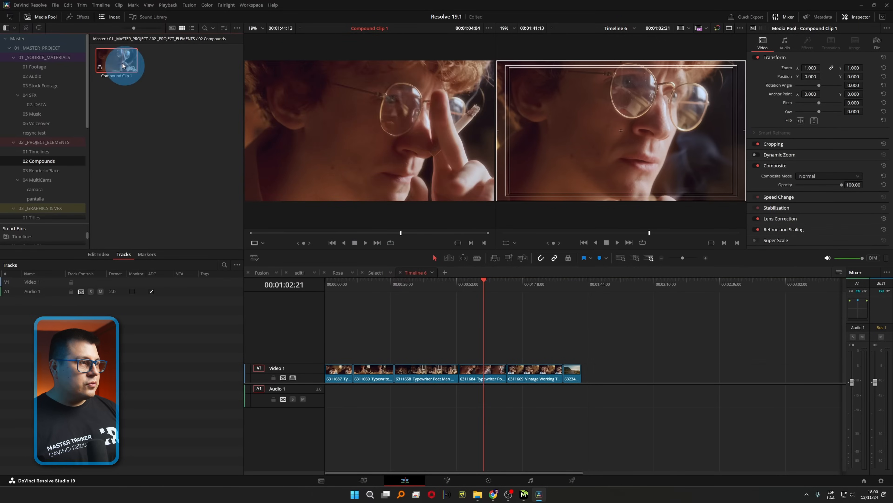
pyautogui.click(330, 129)
pyautogui.click(276, 234)
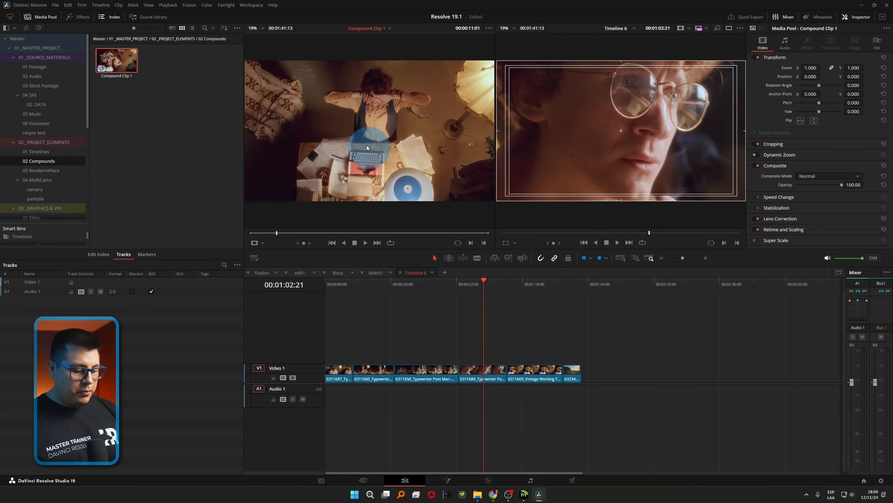
pyautogui.press('f')
# Move the 6311660 clip and two copies beyond the last timeline clip, and match source frame 00:00:15:05 in the timeline.
pyautogui.click(366, 374)
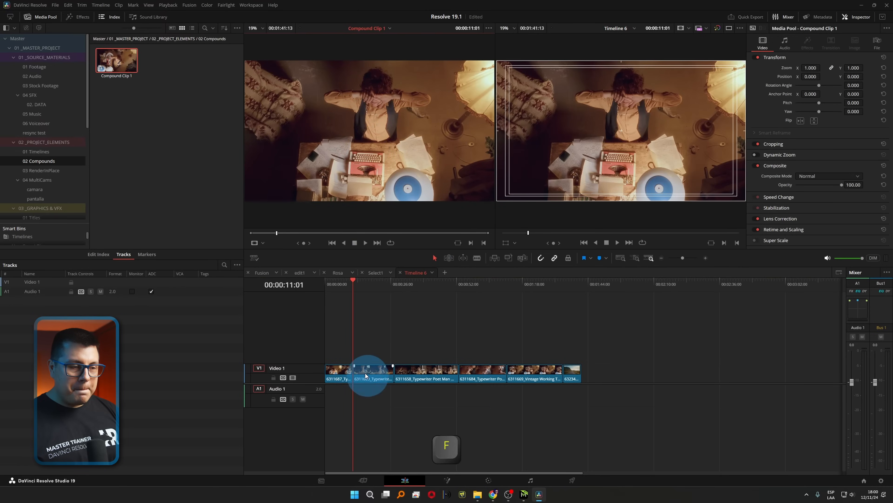
pyautogui.moveTo(369, 371); pyautogui.dragTo(808, 353)
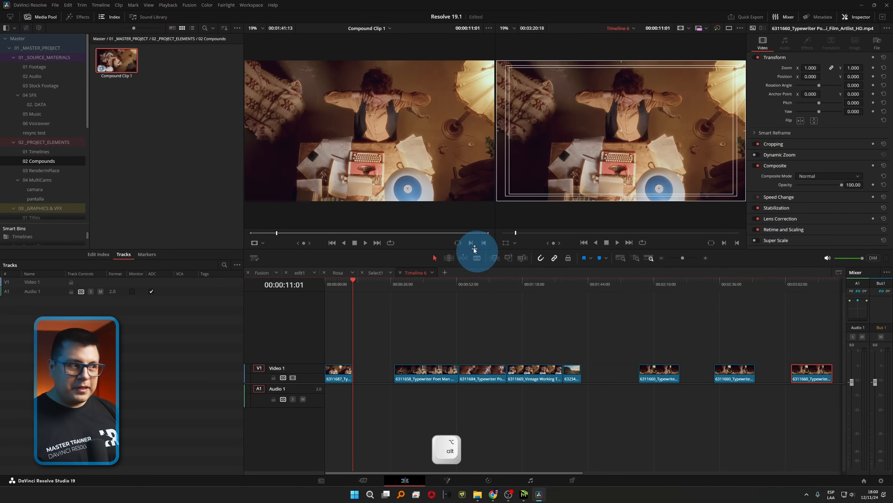
pyautogui.click(287, 232)
pyautogui.press('f')
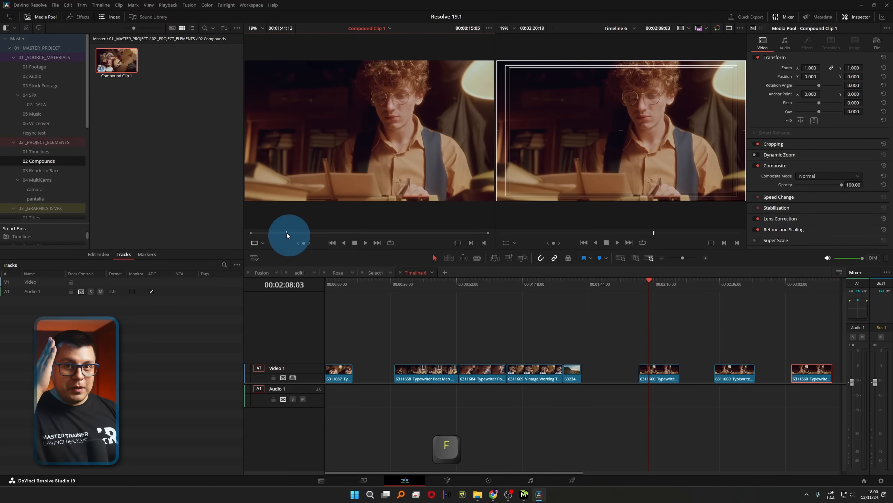
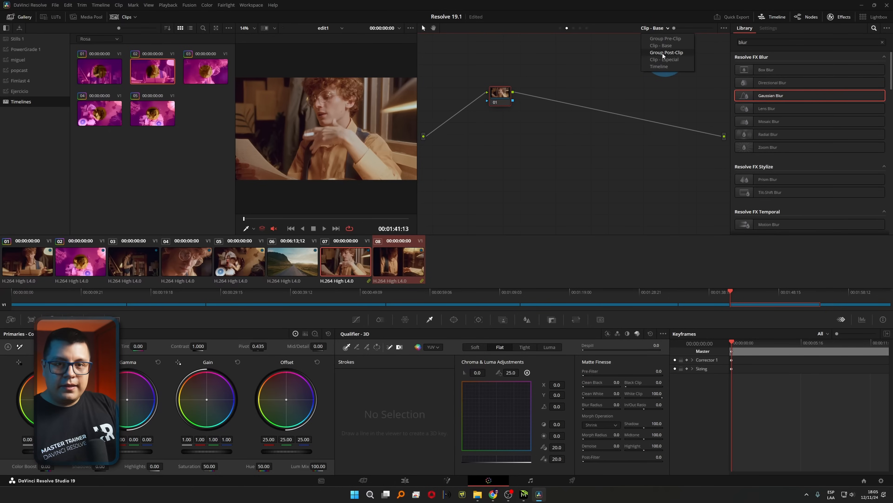
# Set Track Node Changes Using Color to Olive for the second clip's node graph.
pyautogui.click(521, 146)
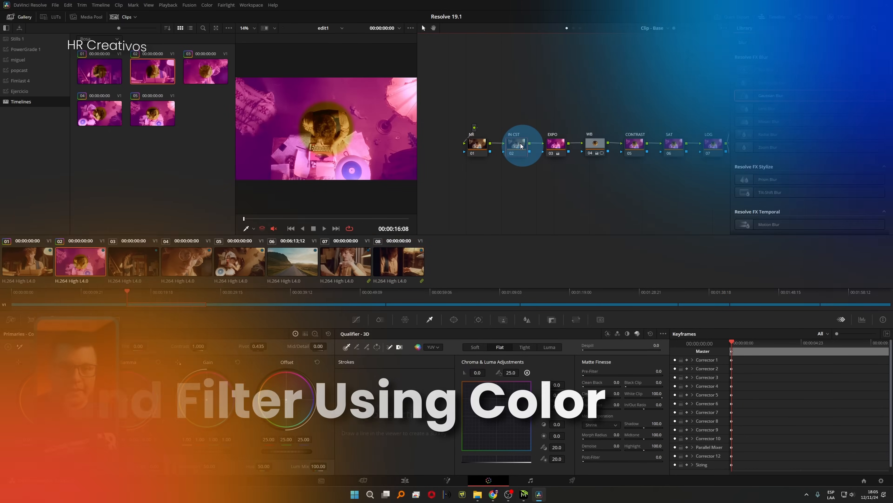
pyautogui.moveTo(627, 194); pyautogui.dragTo(498, 182)
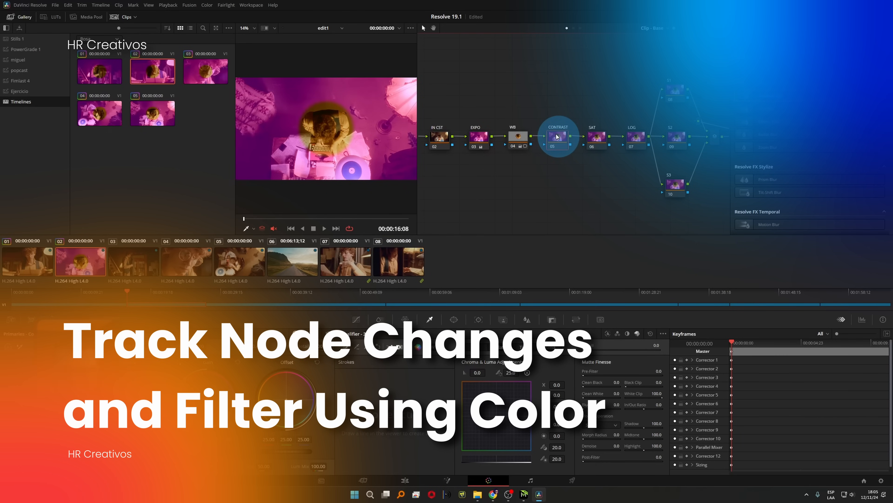
pyautogui.click(723, 28)
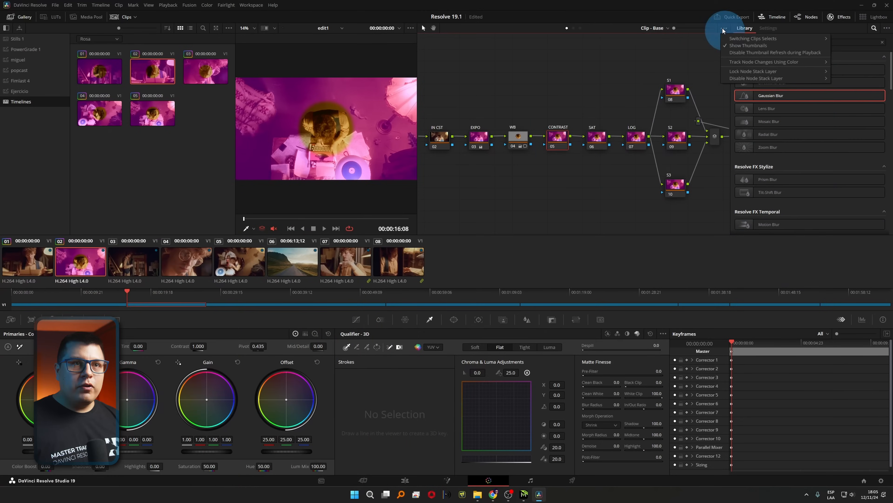
pyautogui.click(736, 61)
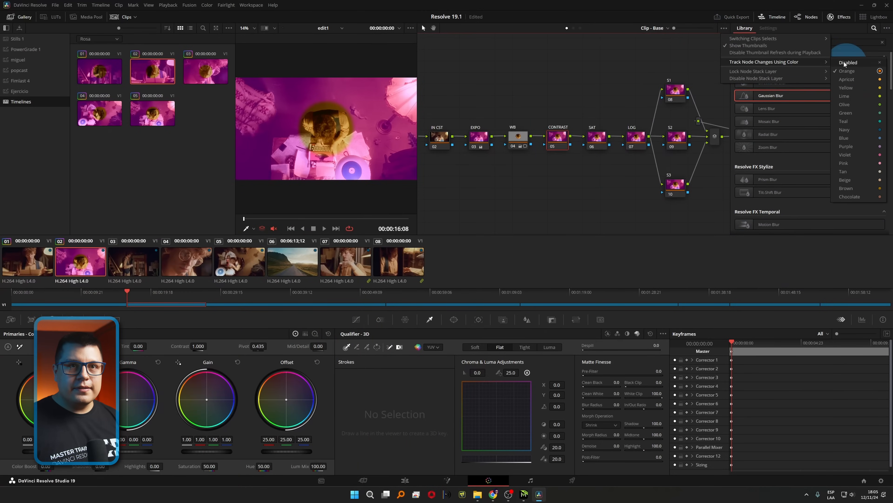
pyautogui.click(855, 104)
# Shift the Offset color balance of the CONTRAST node and move on to the SAT node.
pyautogui.click(554, 147)
pyautogui.moveTo(292, 406); pyautogui.dragTo(274, 385)
pyautogui.click(580, 141)
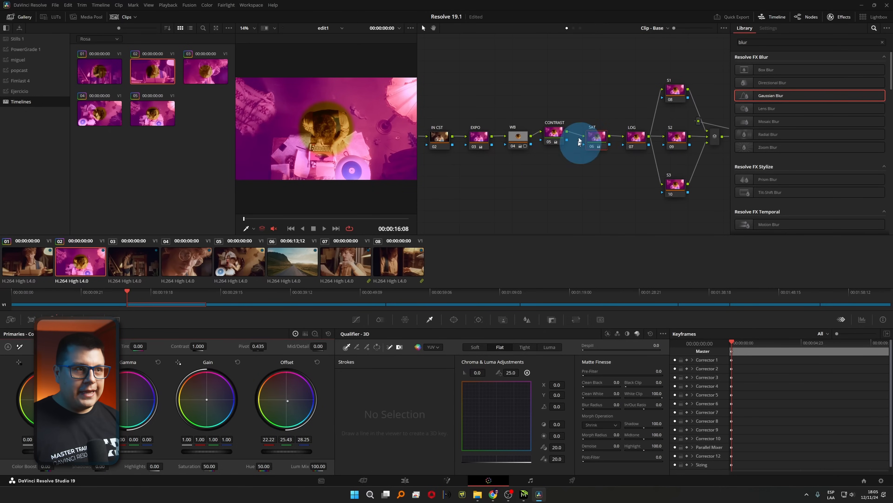
# Move the CONTRAST and SAT nodes above the main node chain and leave CONTRAST selected.
pyautogui.moveTo(554, 119); pyautogui.dragTo(595, 99)
pyautogui.click(556, 98)
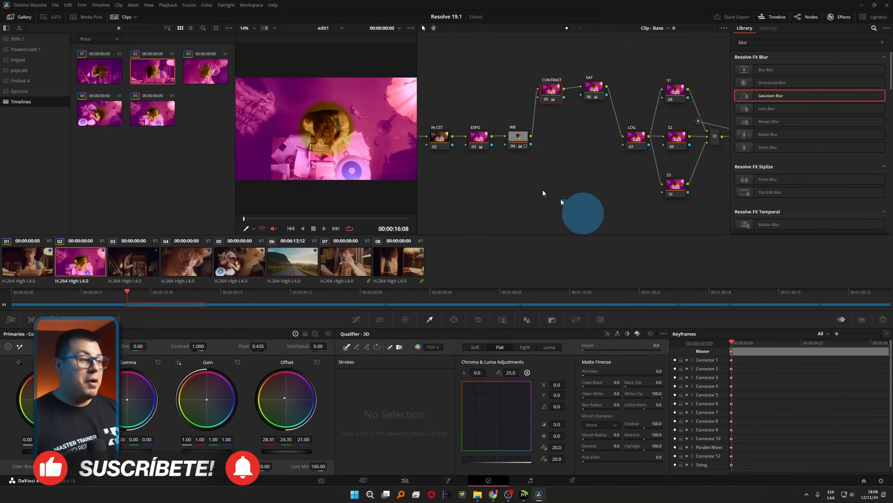
# Mask the man in clip 07 with an Object Magic Mask stroke on node 02 and track it in both directions.
pyautogui.click(345, 262)
pyautogui.click(457, 324)
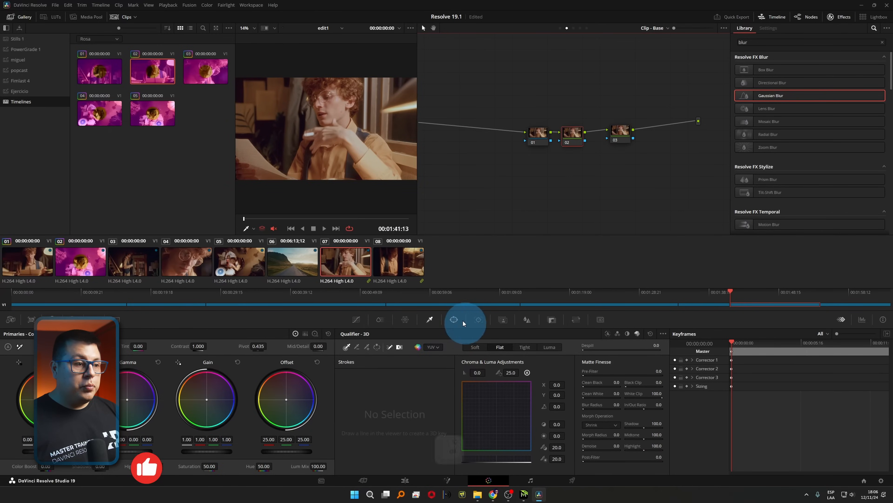
pyautogui.click(500, 320)
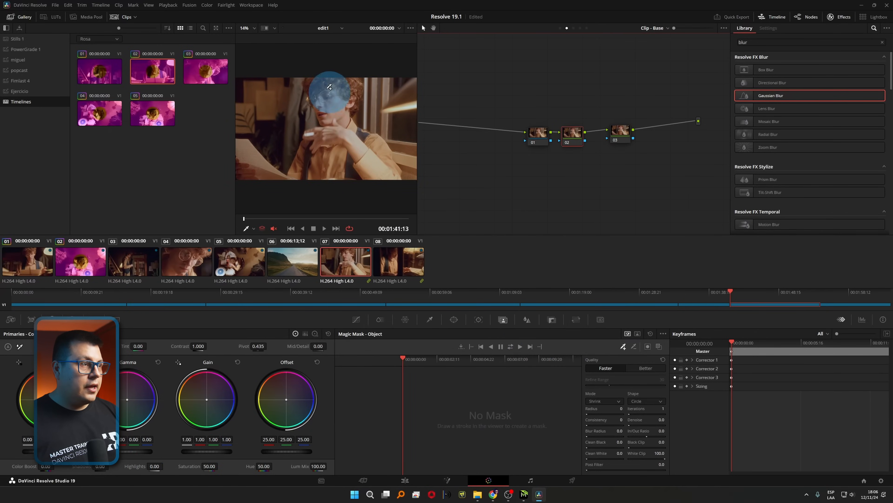
pyautogui.moveTo(370, 162); pyautogui.dragTo(368, 163)
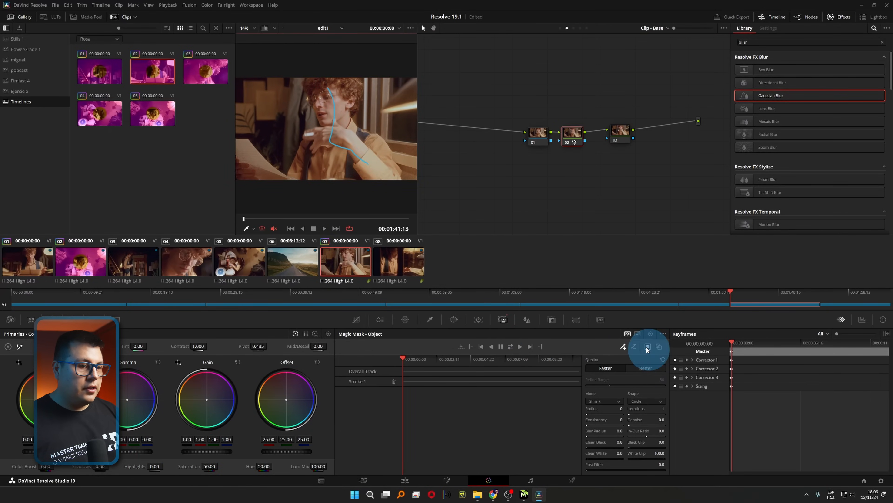
pyautogui.click(511, 346)
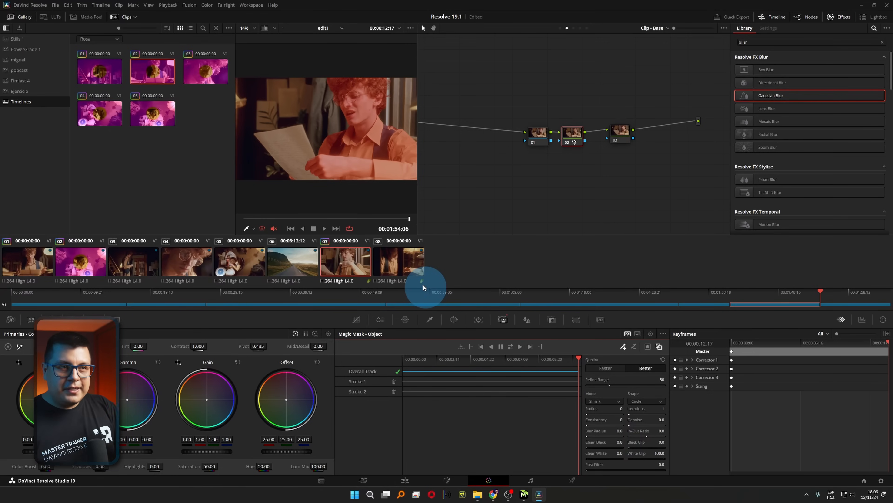
# Hide the Magic Mask overlay and shift node 02's Offset color balance toward blue.
pyautogui.click(660, 346)
pyautogui.click(334, 407)
pyautogui.moveTo(285, 399); pyautogui.dragTo(405, 471)
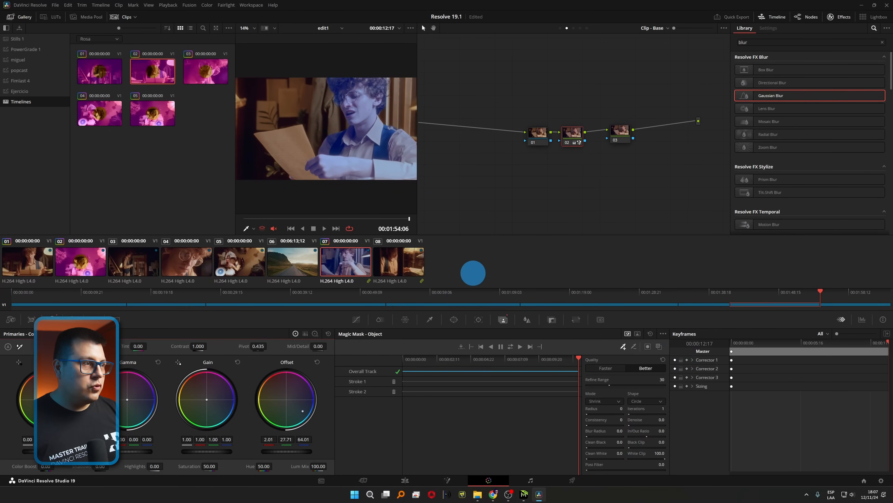
# Move node 01 away from node 02 and shift its Gain color balance toward warm tones, returning to node 02.
pyautogui.click(538, 135)
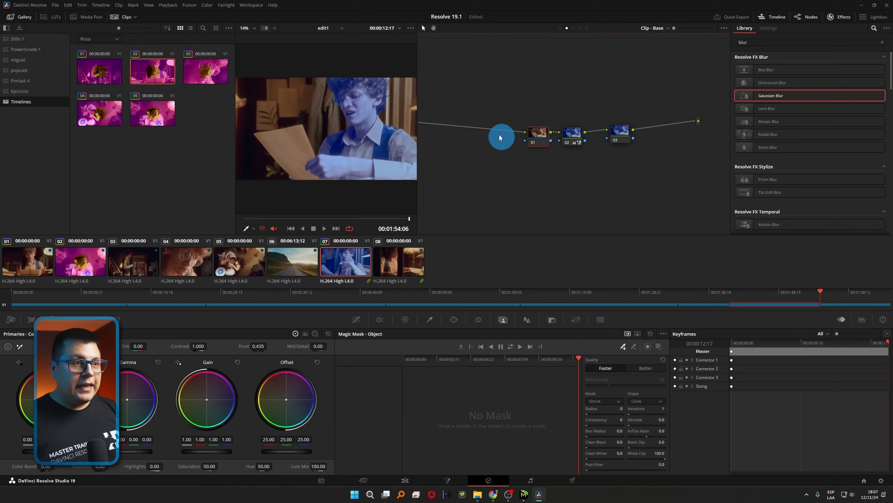
pyautogui.moveTo(534, 138); pyautogui.dragTo(513, 135)
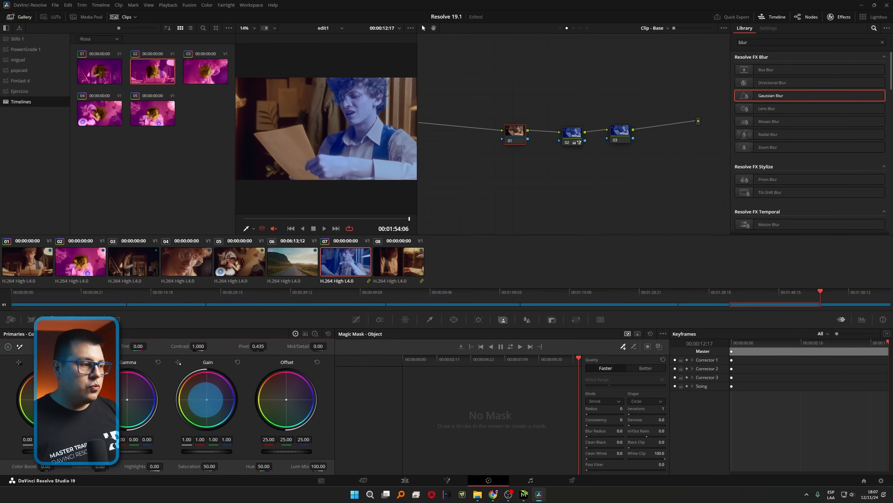
pyautogui.moveTo(206, 399); pyautogui.dragTo(189, 379)
pyautogui.click(570, 135)
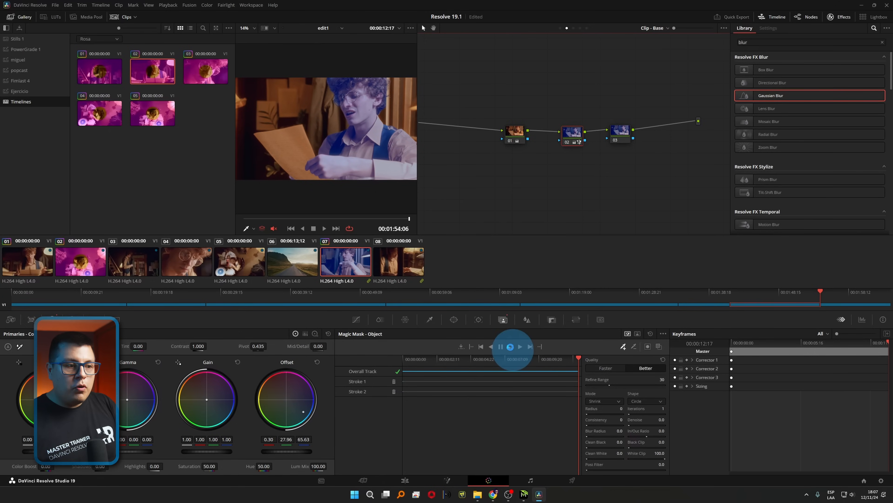
# Add a Splitter Combiner node after node 03 and reposition its group of channel nodes.
pyautogui.moveTo(518, 110); pyautogui.dragTo(537, 141)
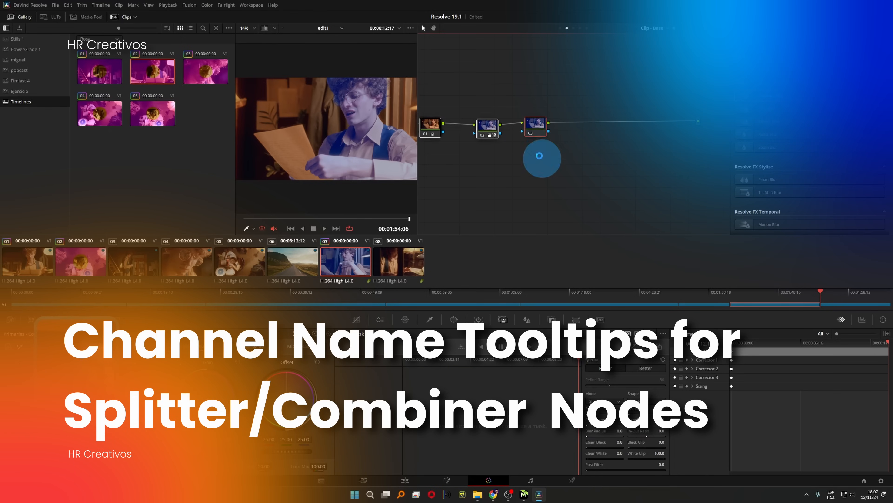
pyautogui.click(210, 5)
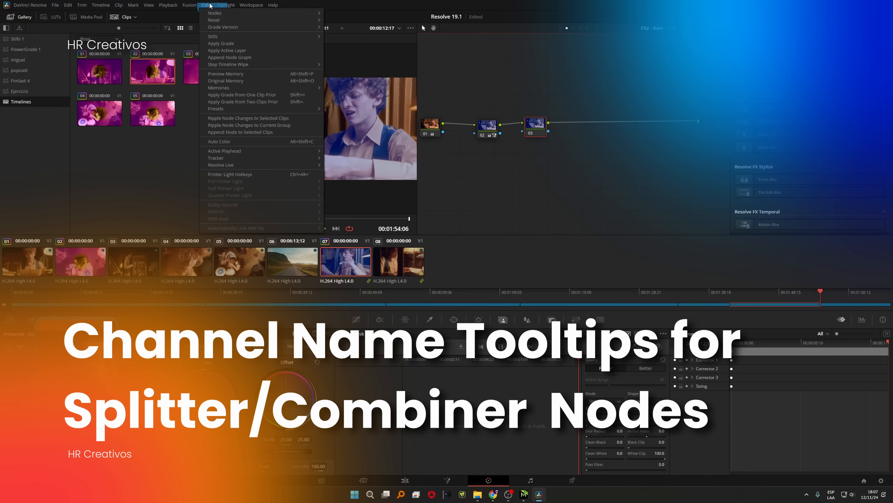
pyautogui.moveTo(223, 13)
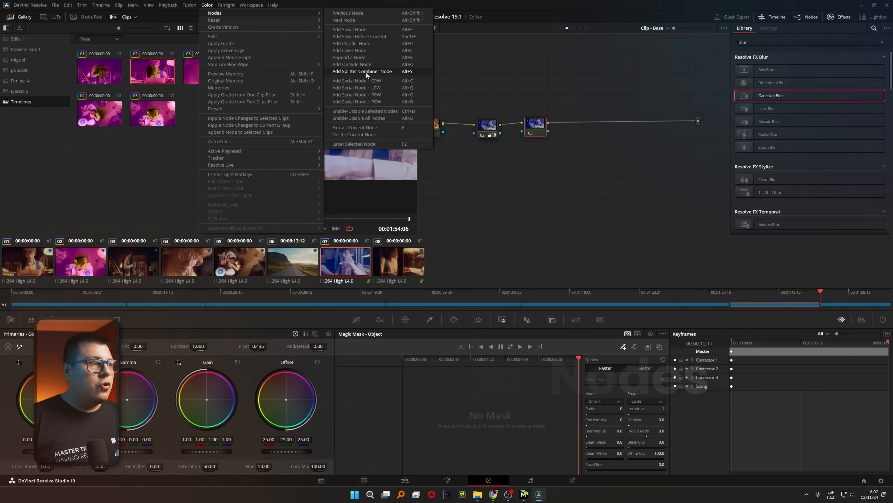
pyautogui.click(367, 72)
pyautogui.moveTo(587, 96); pyautogui.dragTo(620, 223)
pyautogui.moveTo(602, 162)
pyautogui.mouseDown()
pyautogui.moveTo(606, 114)
pyautogui.moveTo(603, 151)
pyautogui.mouseUp()
pyautogui.click(563, 164)
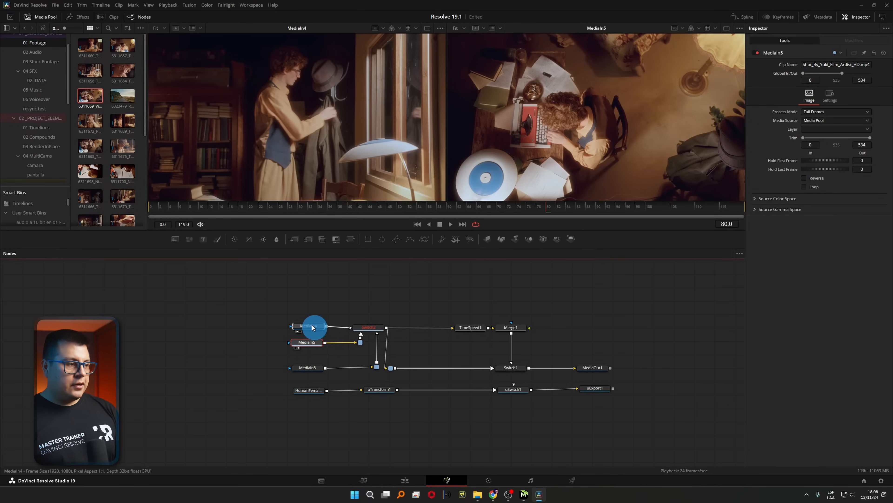
# Select the MediaOut1 node in the Fusion composition and show it in the second viewer.
pyautogui.click(313, 327)
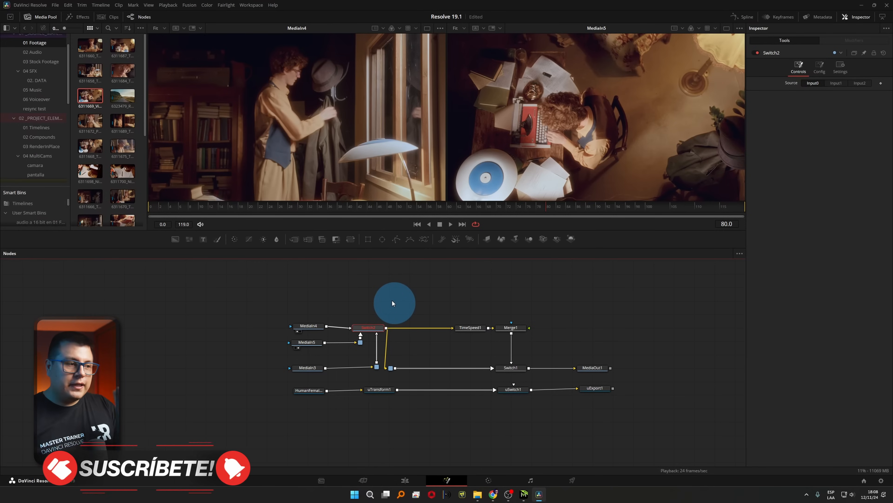
pyautogui.click(369, 328)
pyautogui.click(602, 372)
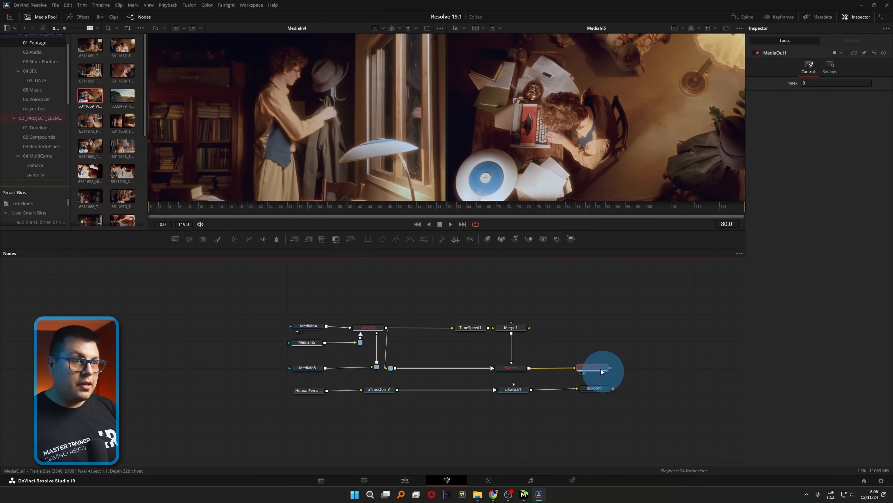
pyautogui.press('2')
# Try Input1 as the Switch2 source, restore Input0, and raise its number of inputs to 8.
pyautogui.click(376, 331)
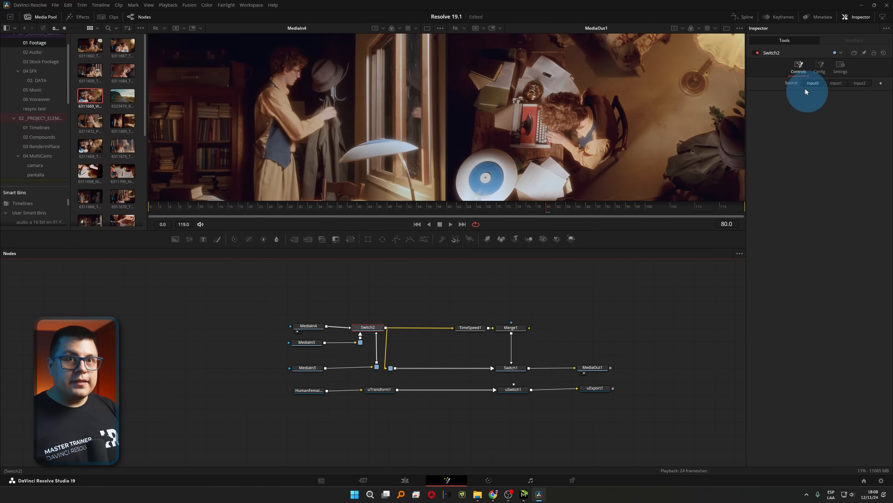
pyautogui.click(839, 84)
pyautogui.click(816, 84)
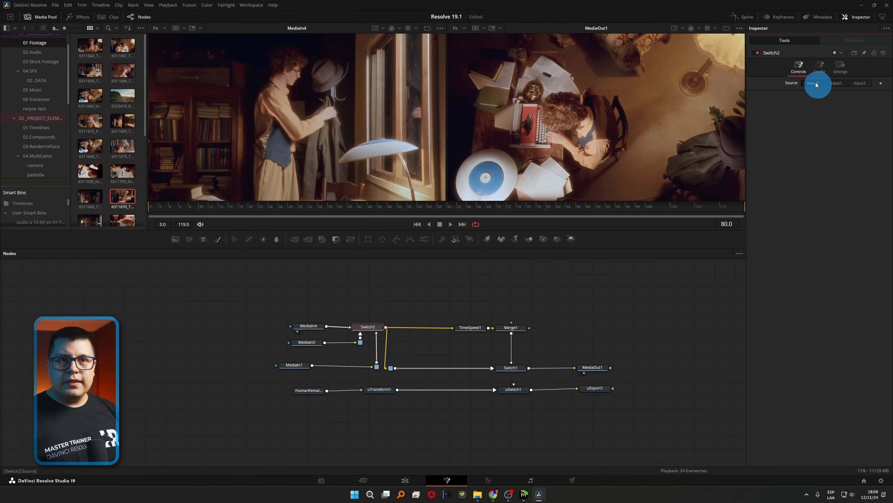
pyautogui.click(819, 67)
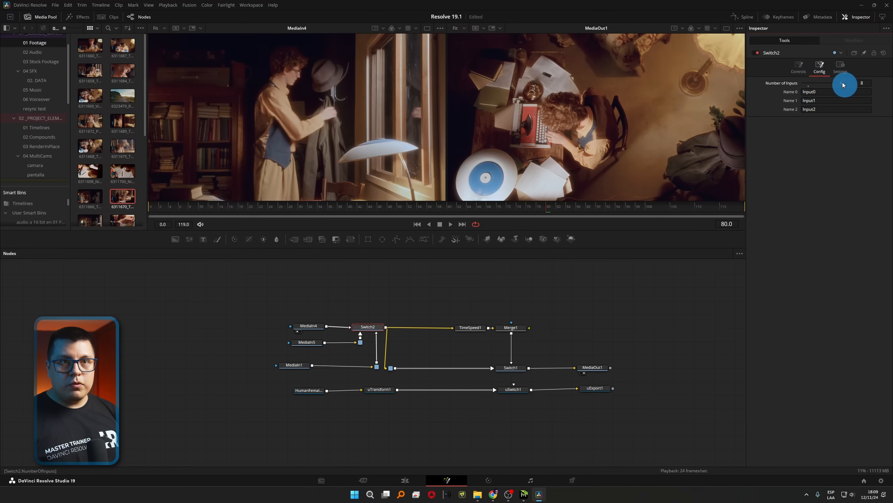
pyautogui.moveTo(845, 82); pyautogui.dragTo(845, 83)
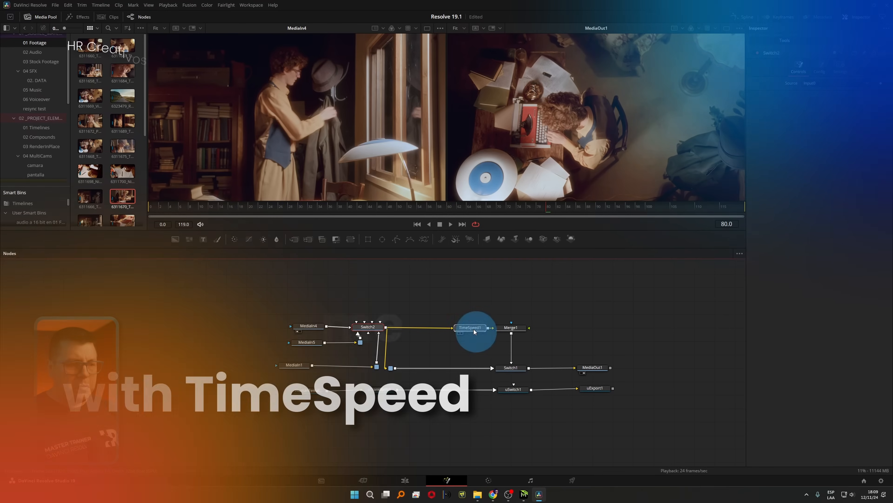
# Move the TimeSpeed1 node slightly closer to Switch2.
pyautogui.moveTo(474, 329); pyautogui.dragTo(460, 331)
pyautogui.click(457, 332)
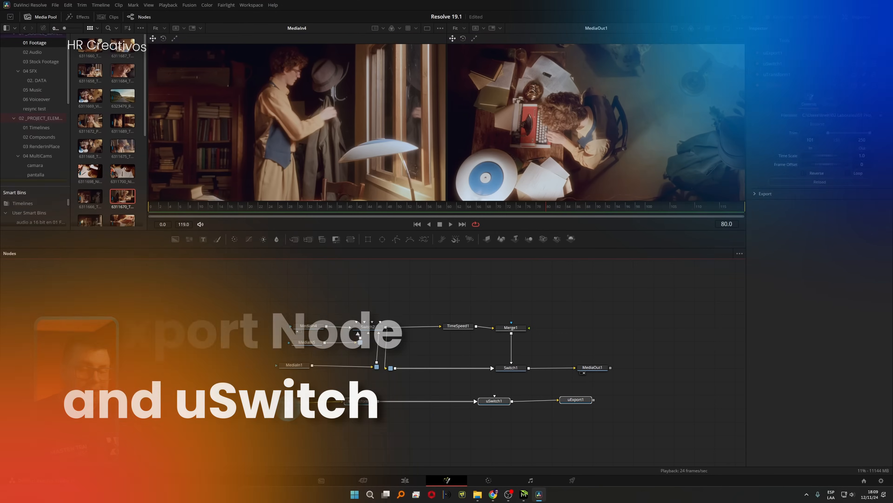
# Show uLoader1 in the first viewer and uExport1 in the second, and examine the uExport1 and uSwitch1 controls.
pyautogui.press('1')
pyautogui.click(356, 401)
pyautogui.click(563, 397)
pyautogui.press('1')
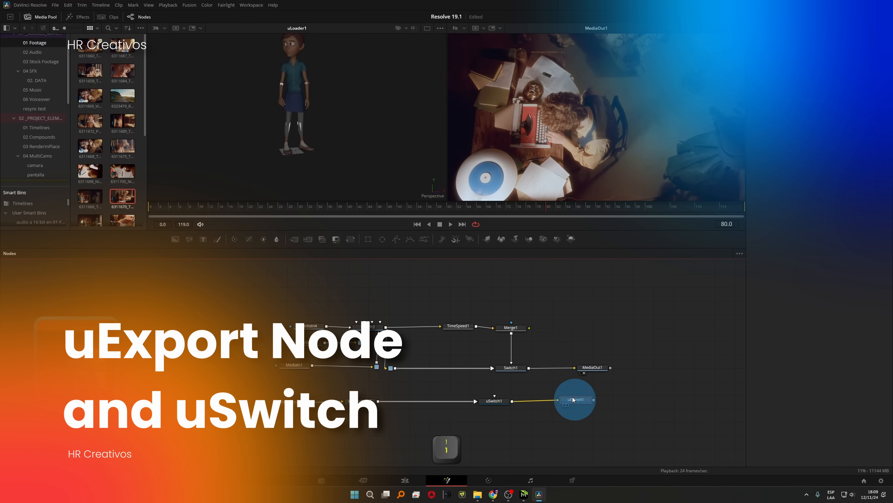
pyautogui.press('2')
pyautogui.click(294, 402)
pyautogui.press('1')
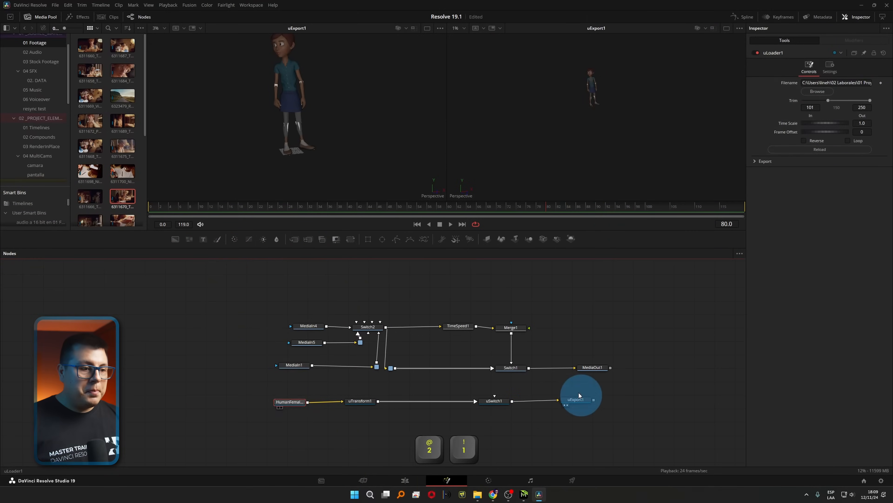
pyautogui.click(578, 400)
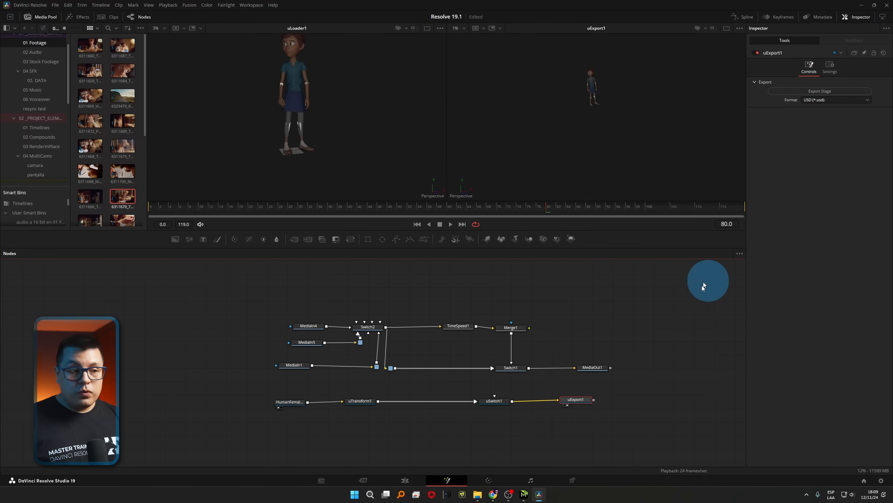
pyautogui.click(493, 402)
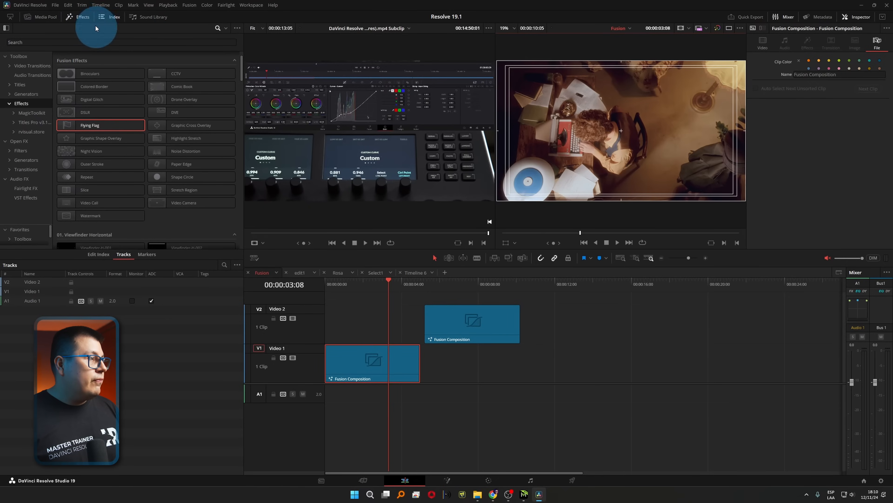
# Open the options of the effects library on the Edit page.
pyautogui.click(237, 28)
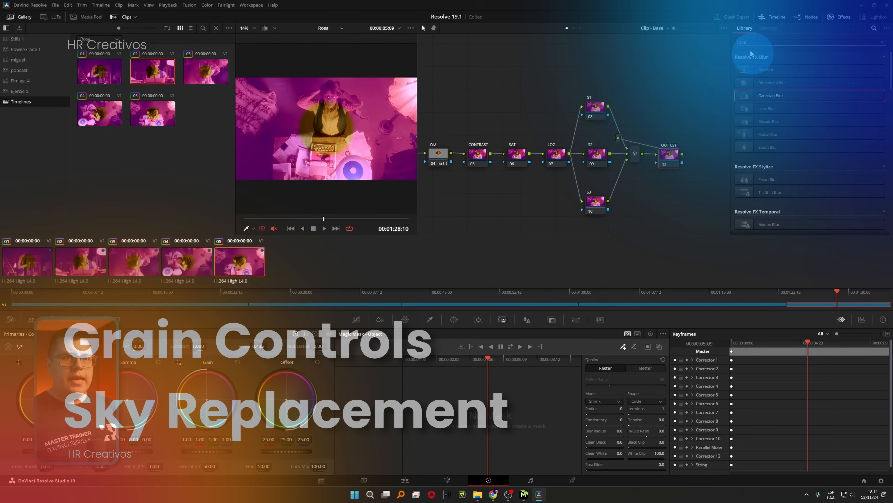
# Search the effects for "sky", apply Sky Replacement to the OUT CST node, and enable Add Grain under Sky Integration.
pyautogui.click(744, 42)
pyautogui.write('sky')
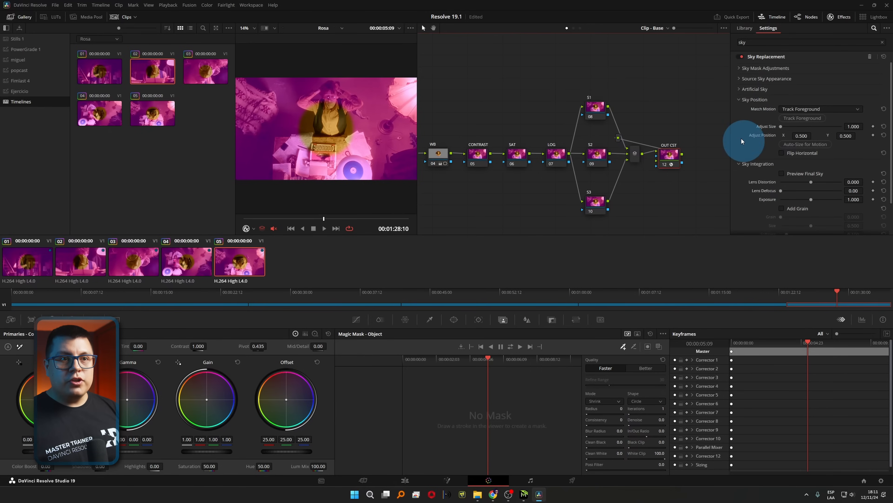
pyautogui.scroll(-2, 756, 151)
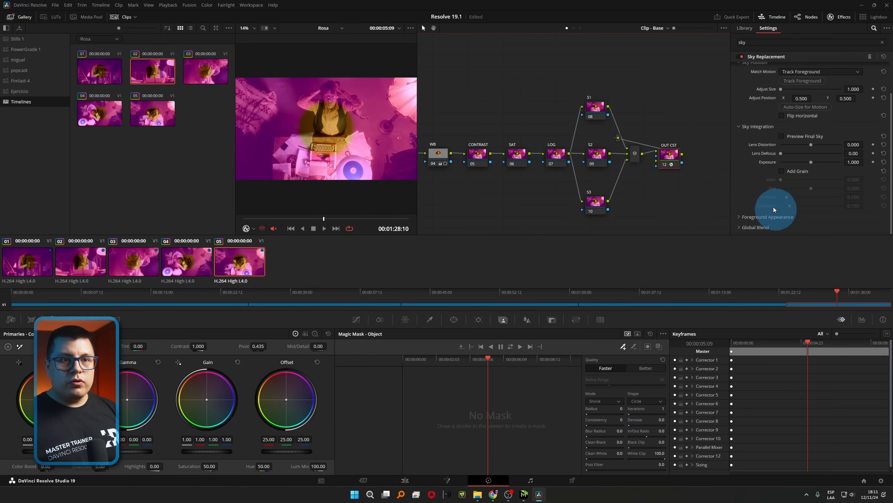
pyautogui.click(783, 173)
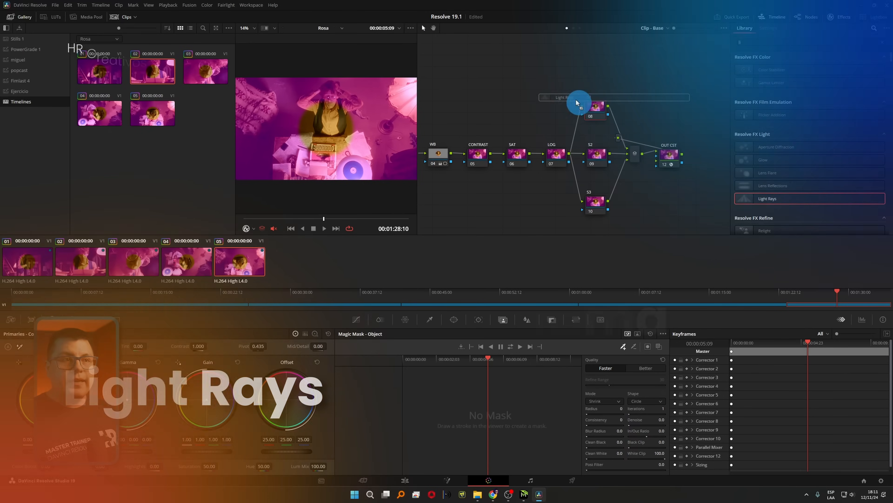
# Apply the Light Rays effect to the S1 node and review its position and appearance settings.
pyautogui.moveTo(577, 102); pyautogui.dragTo(596, 103)
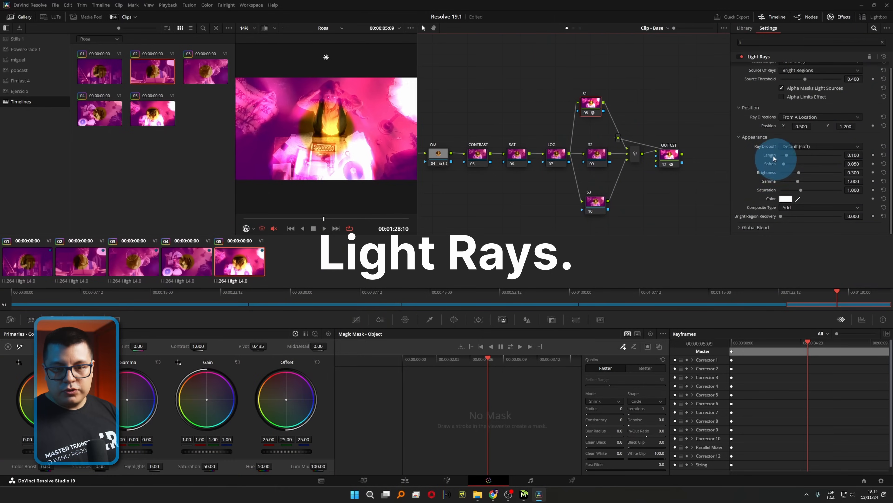
pyautogui.scroll(1, 772, 141)
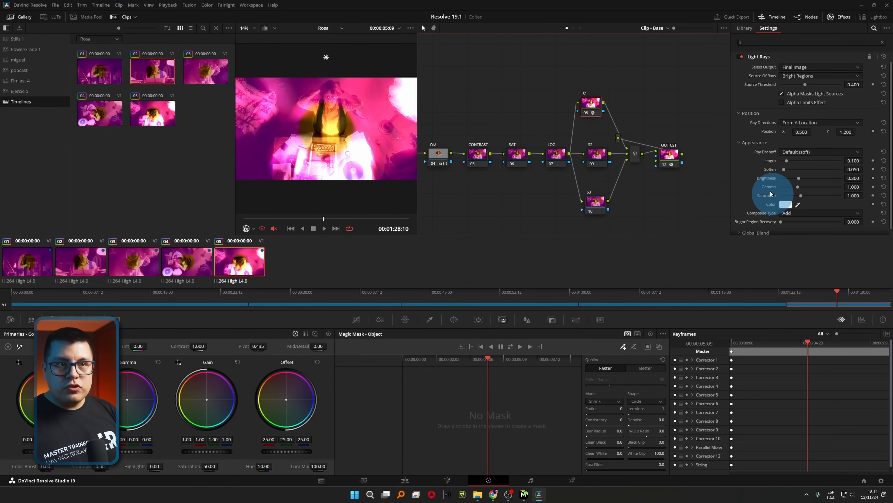
# Apply Film Look Creator to the LOG node and expand its Halation settings.
pyautogui.click(552, 155)
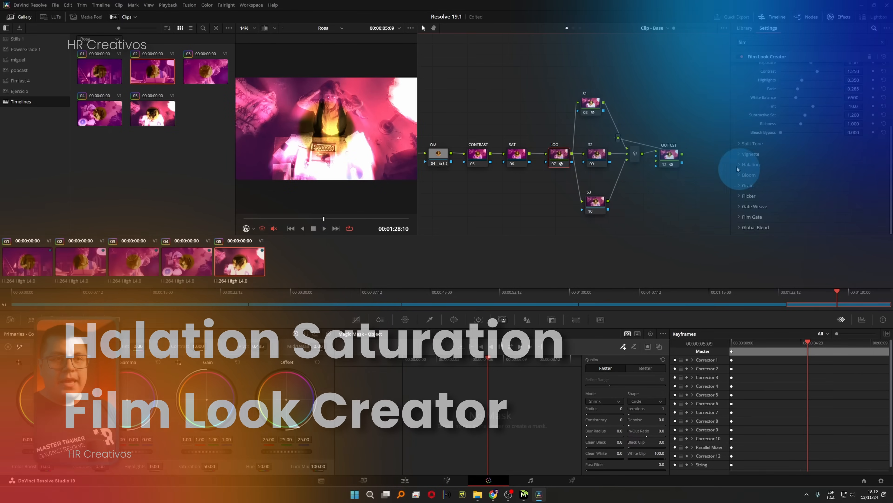
pyautogui.click(741, 166)
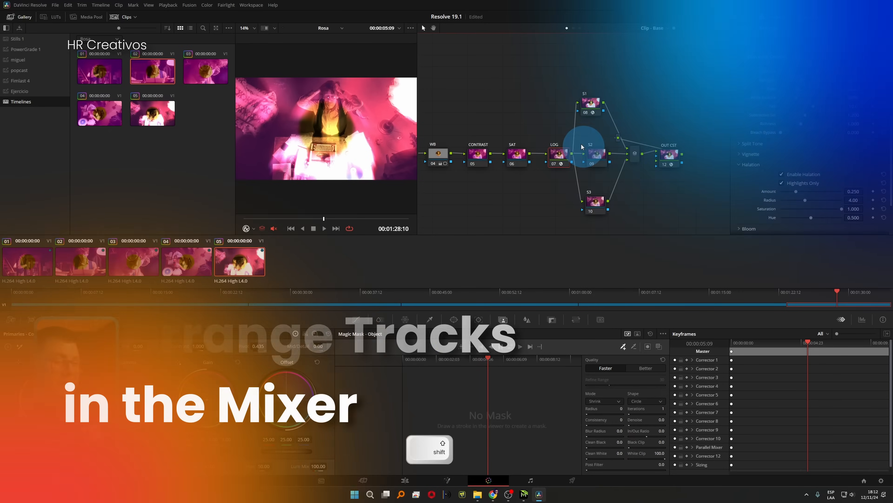
# Widen the mixer on the Fairlight page and move the Audio 4 channel strip to the Audio 2 position.
pyautogui.hotkey('shift', '7')
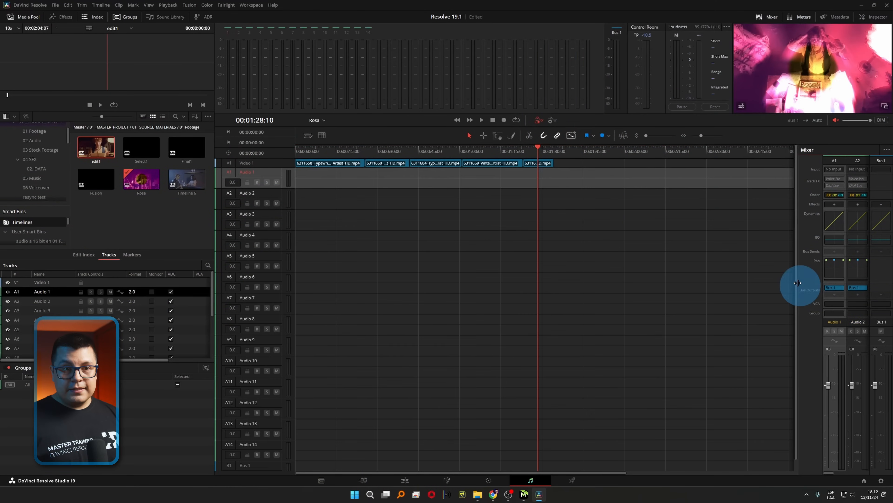
pyautogui.moveTo(798, 282); pyautogui.dragTo(648, 305)
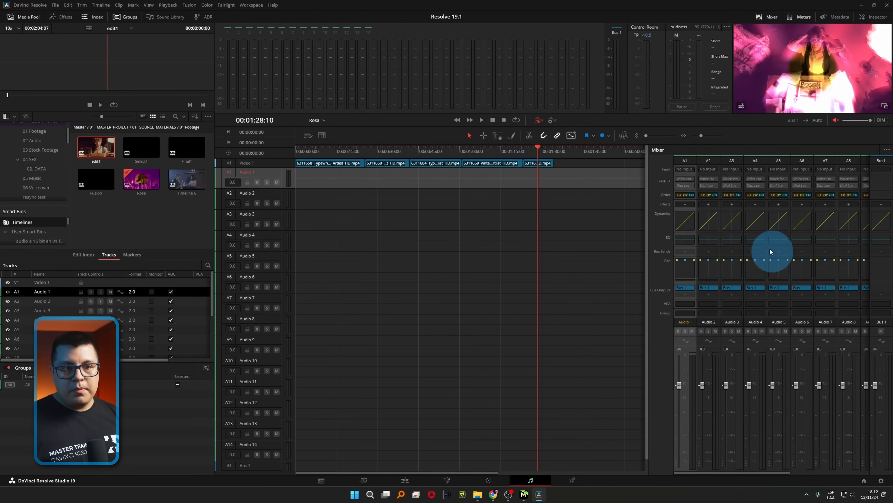
pyautogui.moveTo(756, 324); pyautogui.dragTo(702, 324)
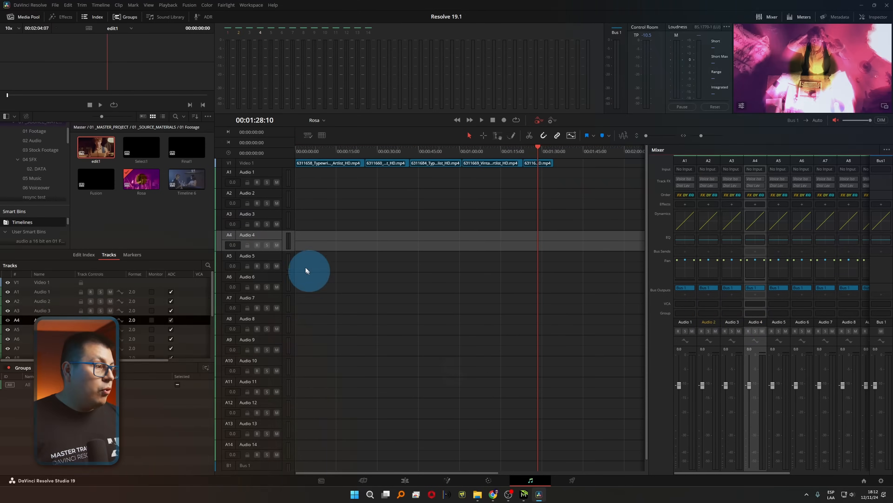
# Duplicate the Audio 4 track and disable the original Audio 4 track.
pyautogui.rightClick(271, 239)
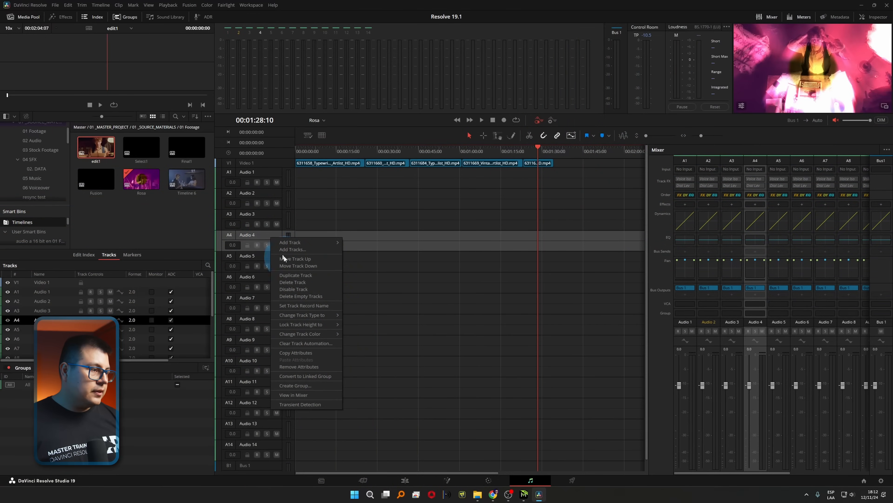
pyautogui.click(290, 276)
pyautogui.rightClick(270, 242)
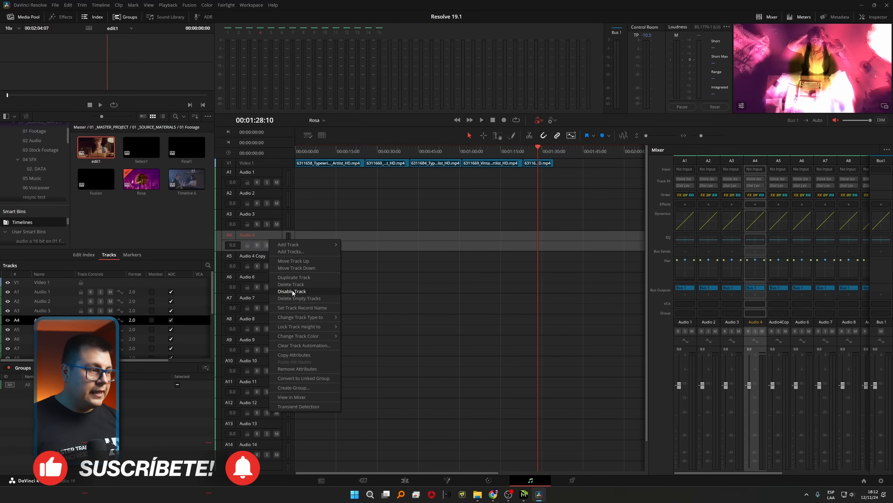
pyautogui.click(292, 290)
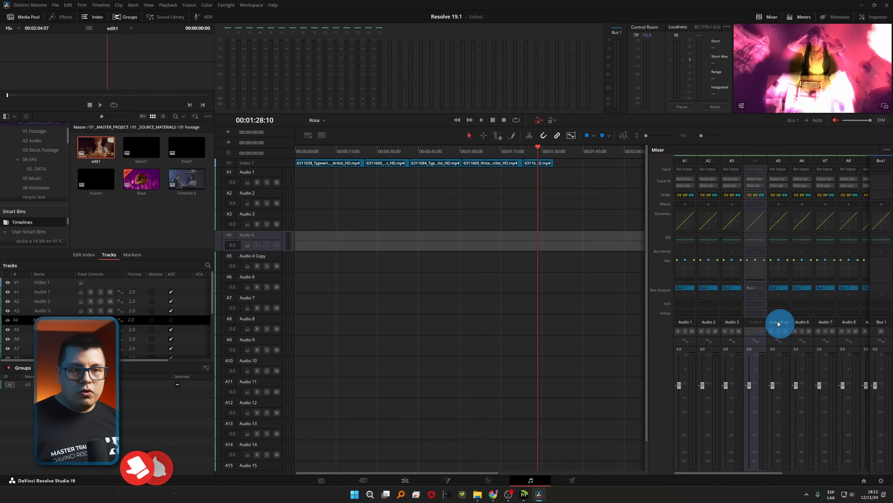
pyautogui.rightClick(779, 163)
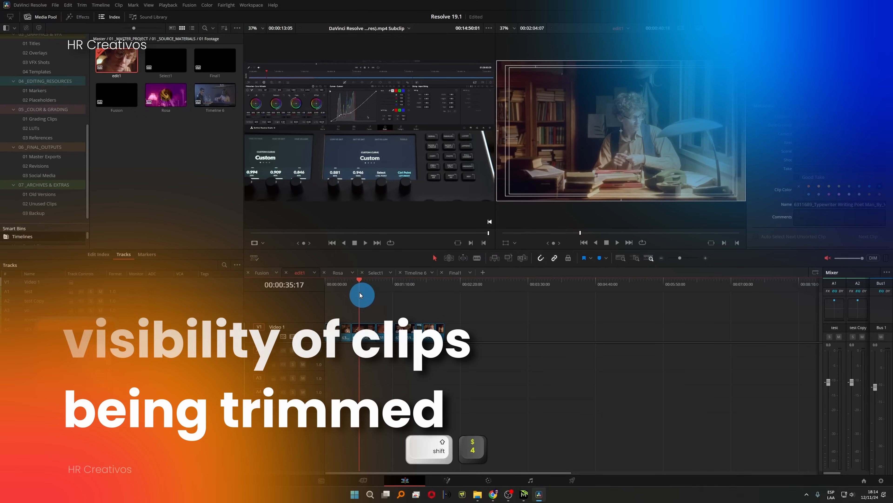
# Browse the source material bins and open the 06 Voiceover bin.
pyautogui.click(52, 119)
pyautogui.click(48, 131)
pyautogui.click(46, 138)
pyautogui.click(41, 167)
pyautogui.click(47, 176)
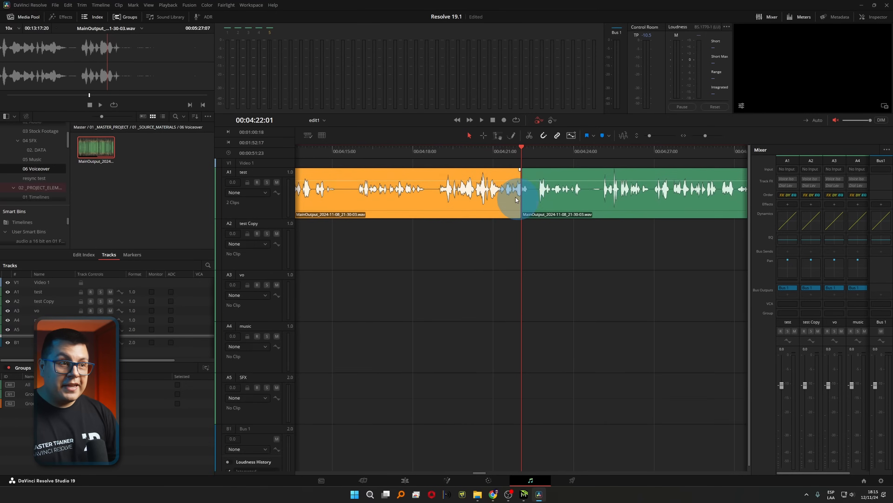
pyautogui.scroll(5, 509, 207)
pyautogui.moveTo(539, 243); pyautogui.dragTo(584, 260)
pyautogui.click(710, 191)
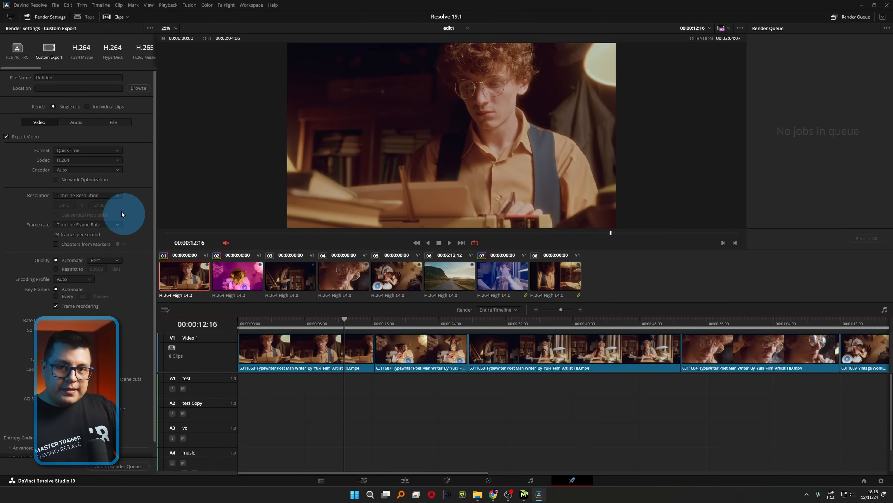
# Set the project's timeline resolution to 1920 x 1080 in the master project settings and save them.
pyautogui.click(881, 480)
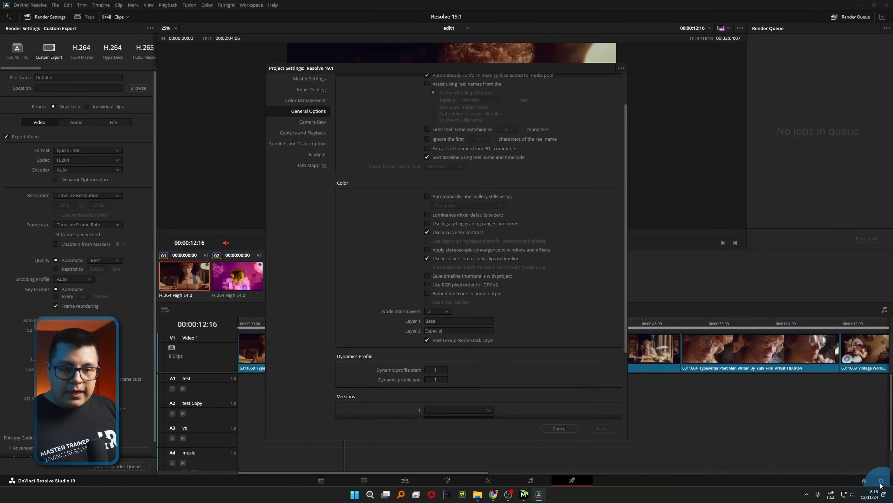
pyautogui.click(310, 79)
pyautogui.click(459, 93)
pyautogui.click(455, 146)
pyautogui.click(602, 428)
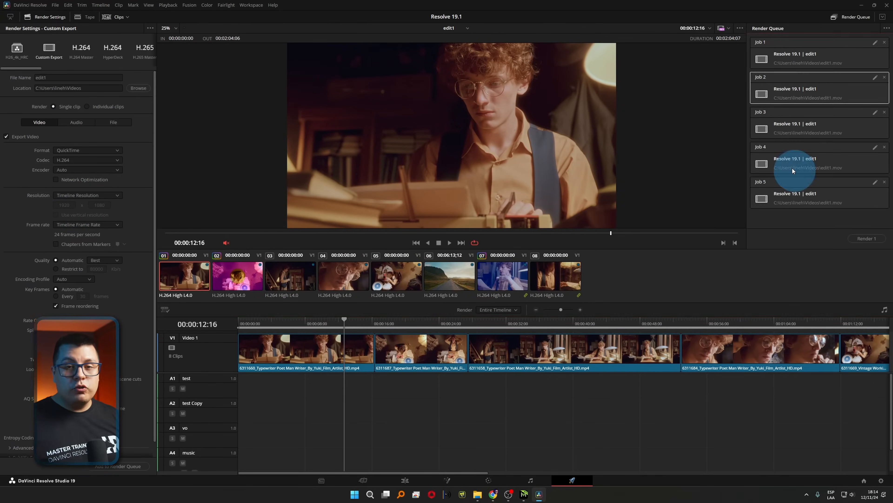
# Rearrange the edit1 jobs in the render queue, moving Job 4 and other jobs to different positions.
pyautogui.click(797, 154)
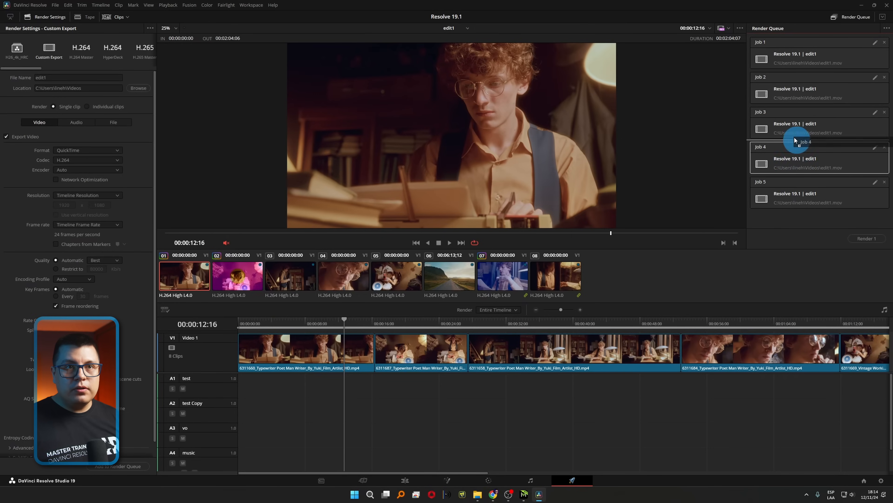
pyautogui.click(793, 75)
pyautogui.click(795, 63)
pyautogui.click(802, 131)
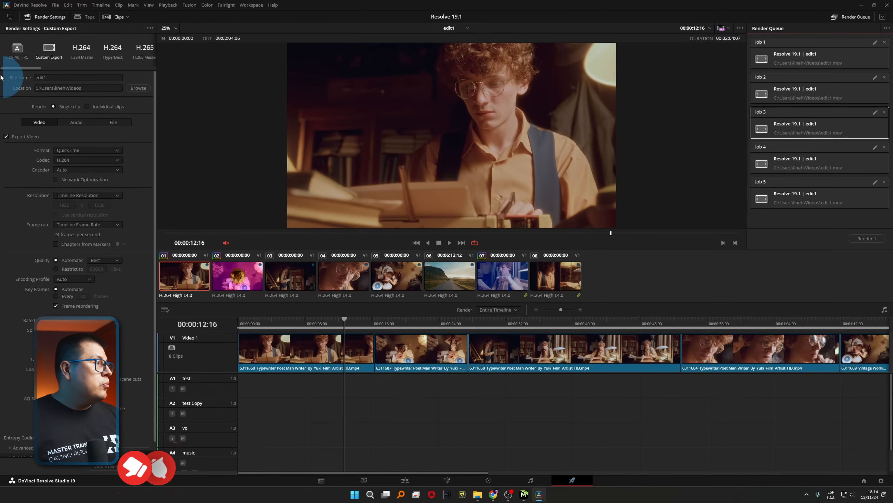
# Choose the YouTube 1080p render preset and enable Render without timecode.
pyautogui.moveTo(22, 65); pyautogui.dragTo(56, 67)
pyautogui.click(55, 51)
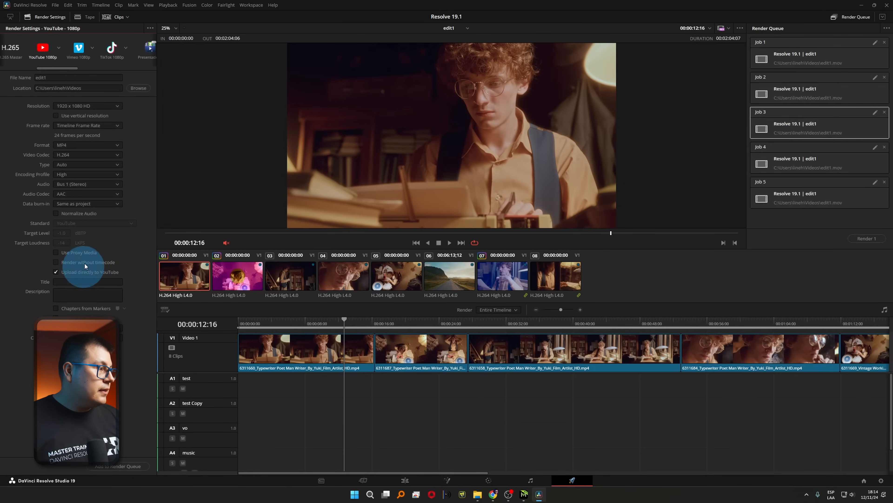
pyautogui.click(62, 262)
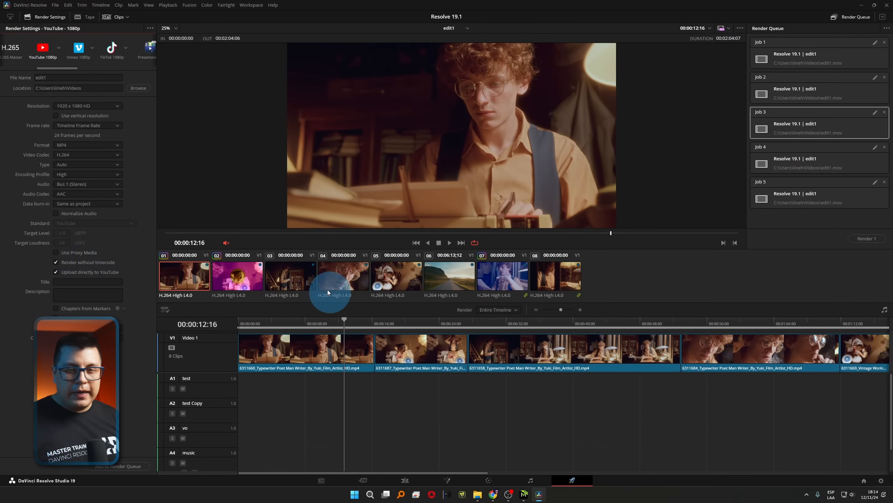